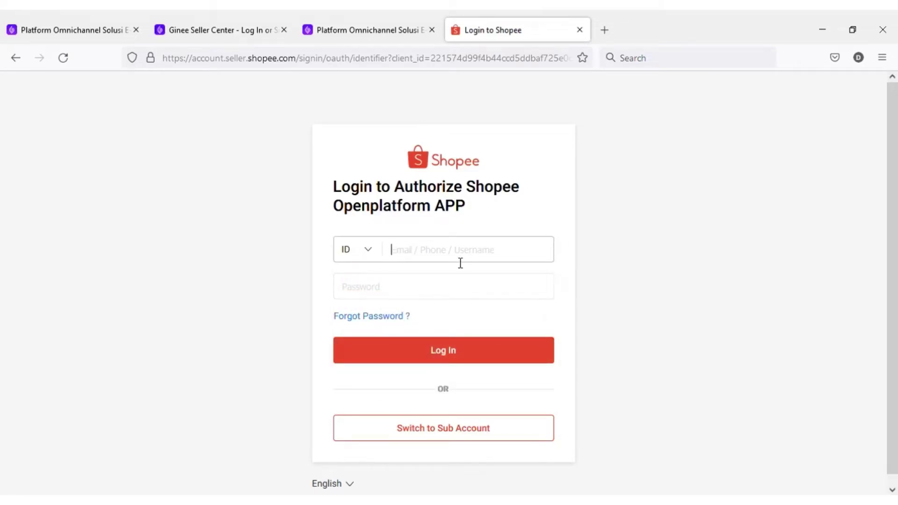
Log in to authorize the Shopee Openplatform app by entering the shop's username and account password
click(460, 261)
click(405, 287)
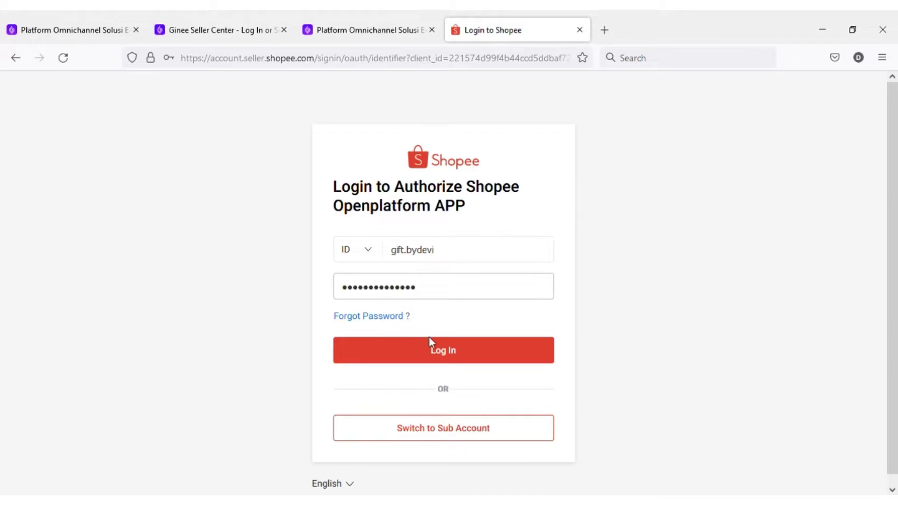
click(438, 349)
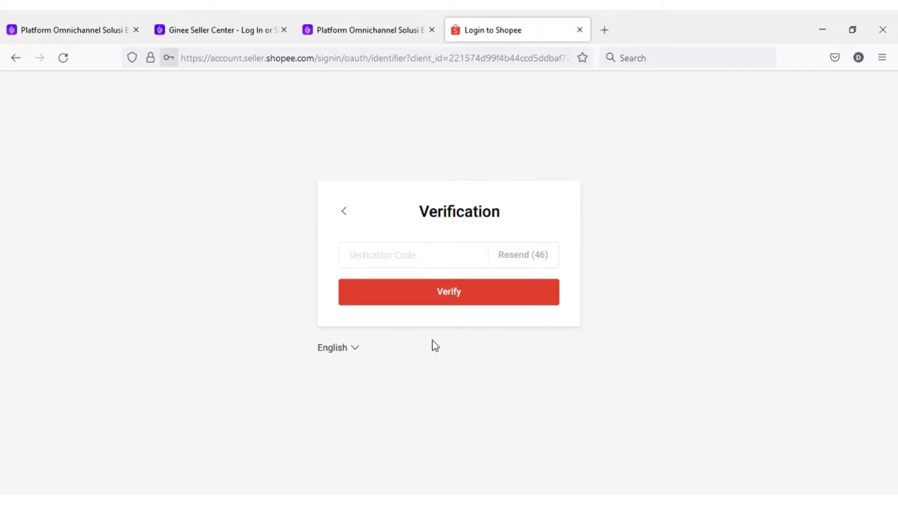
Enter the verification code and verify the Shopee login
click(449, 265)
key(ctrl+v)
click(446, 297)
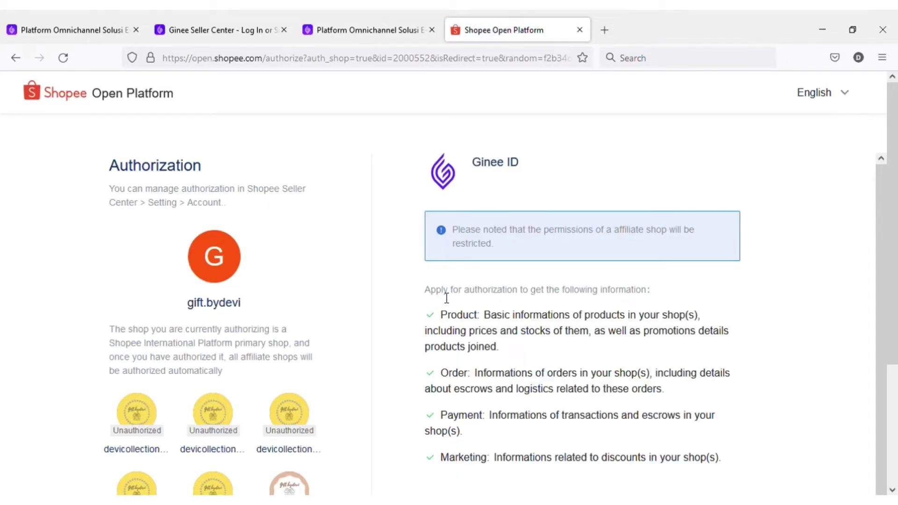
Confirm the Ginee ID authorization for the Shopee shop, continue past the success notice and return to the store integrations list
scroll(337, 304, down, 4)
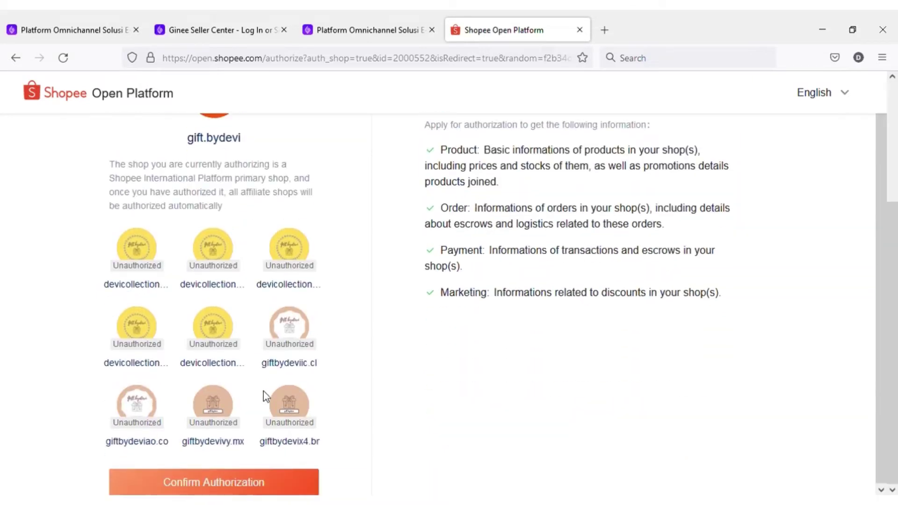
click(248, 480)
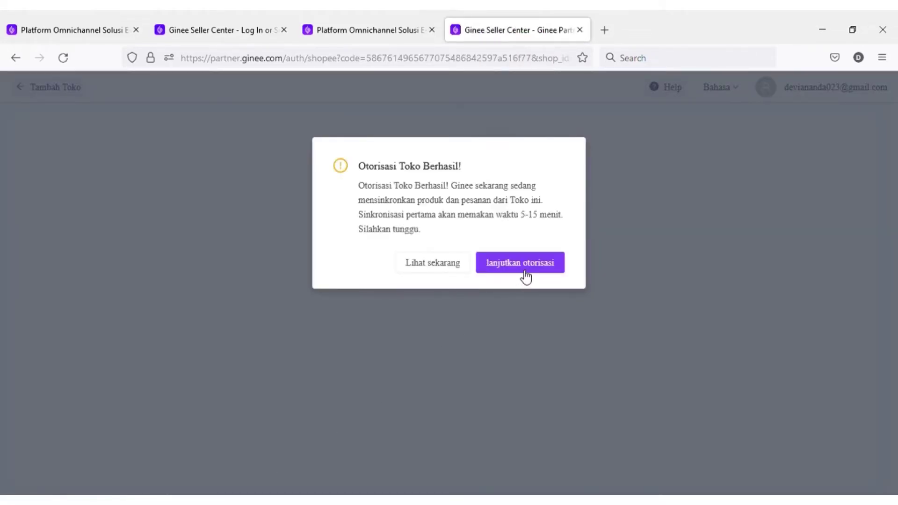
click(513, 255)
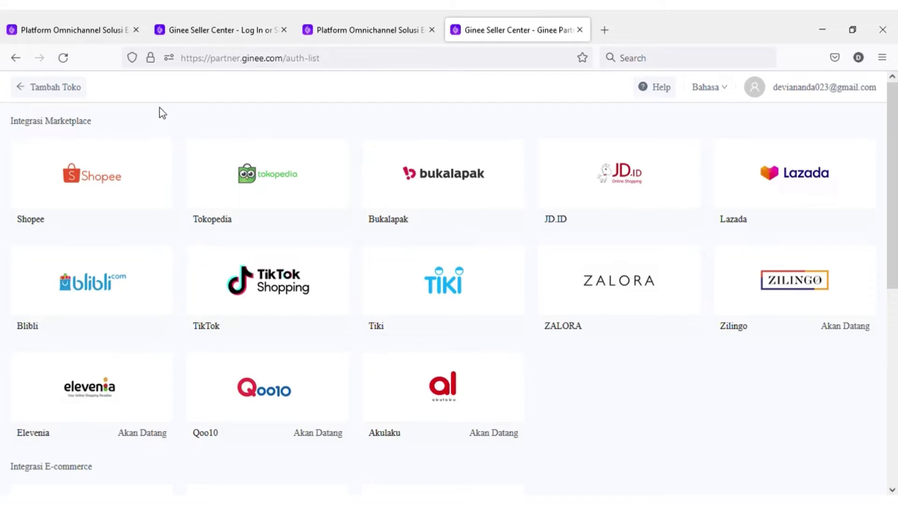
click(57, 89)
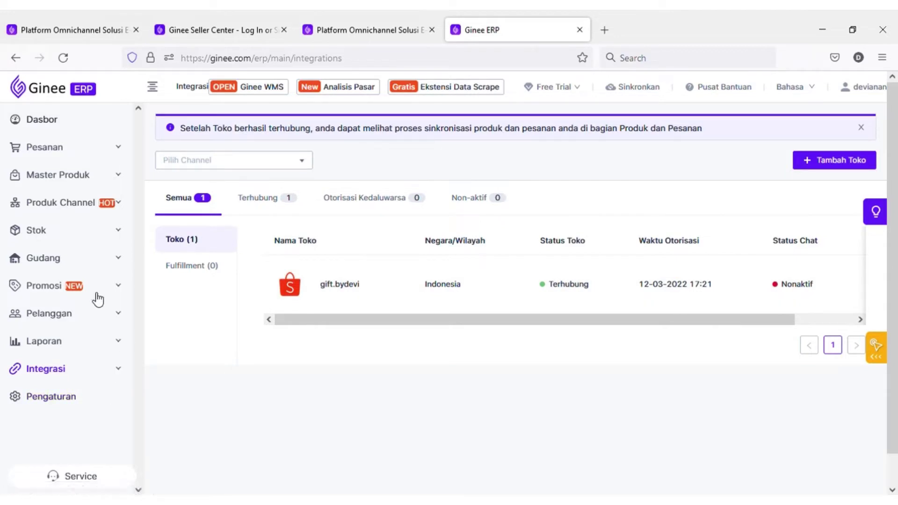
Open the discount list (Daftar Diskon) in the promotion section's discount management
click(50, 291)
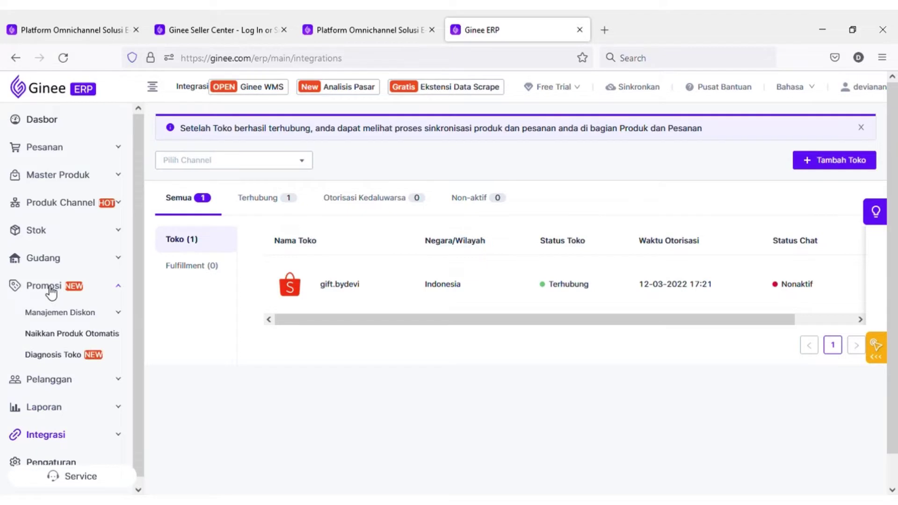
click(73, 318)
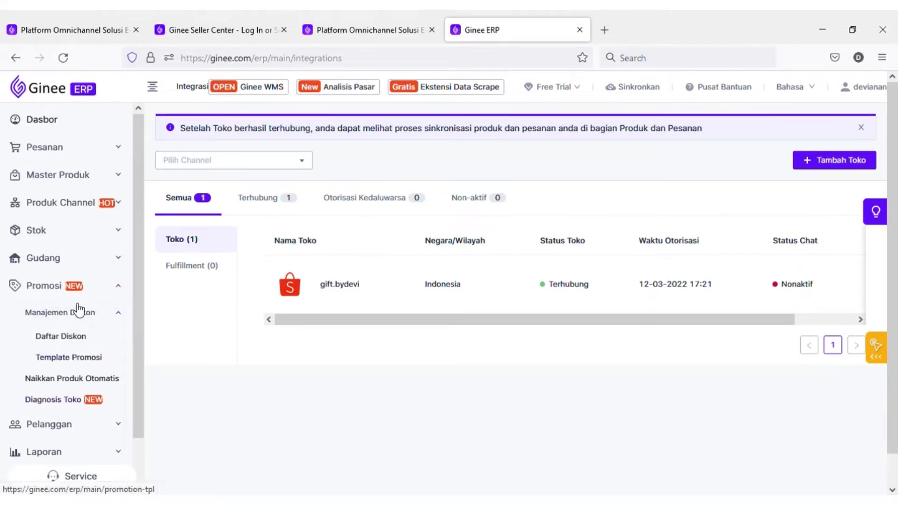
click(73, 335)
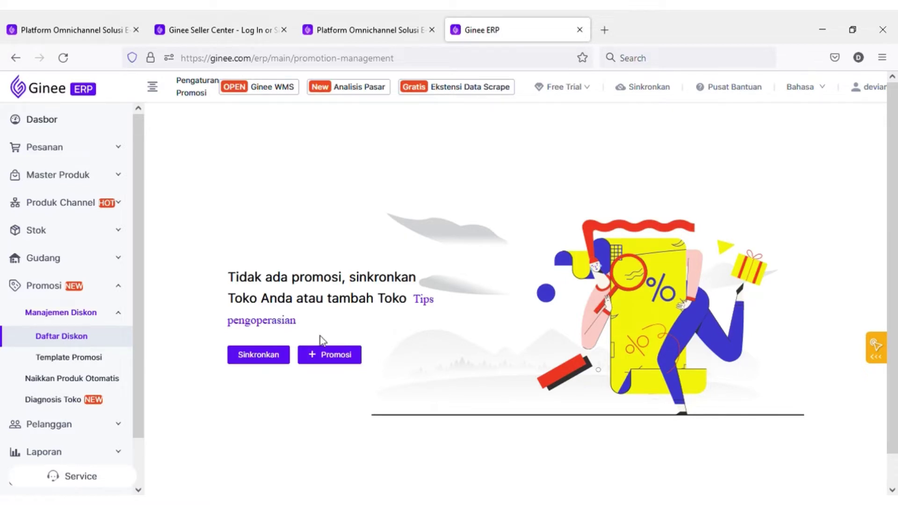
Start a new Shopee promotion for the connected Indonesian shop and proceed to its detail form
click(338, 365)
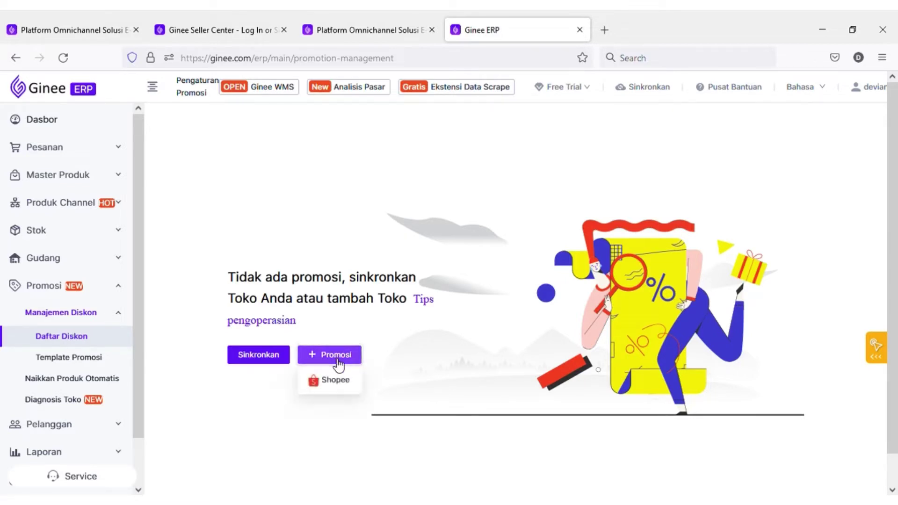
click(334, 381)
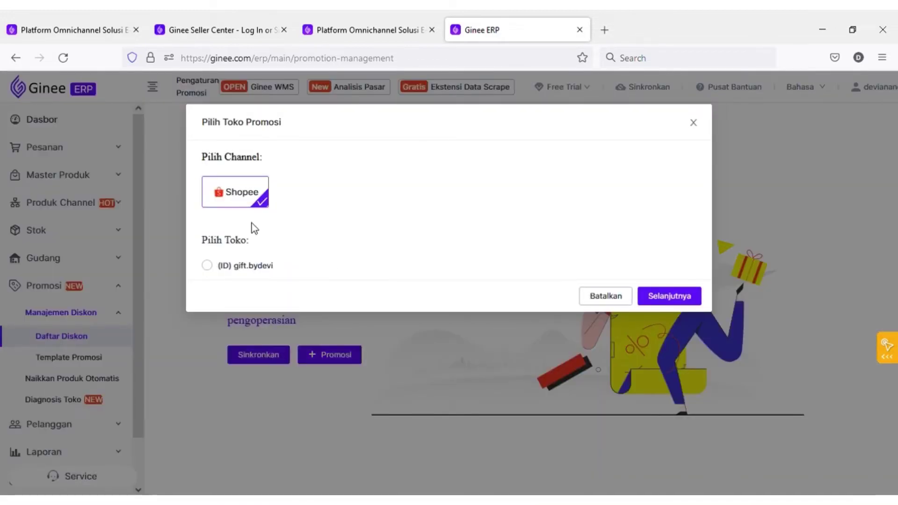
click(208, 265)
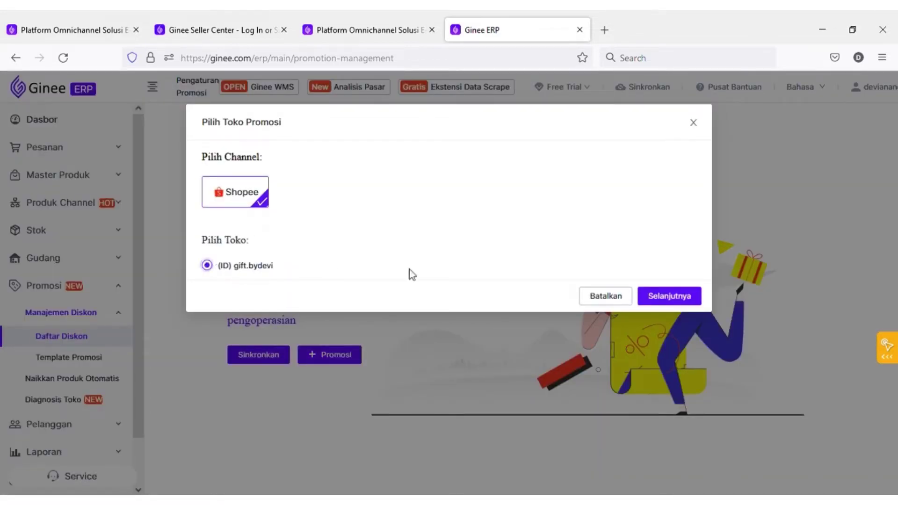
click(663, 298)
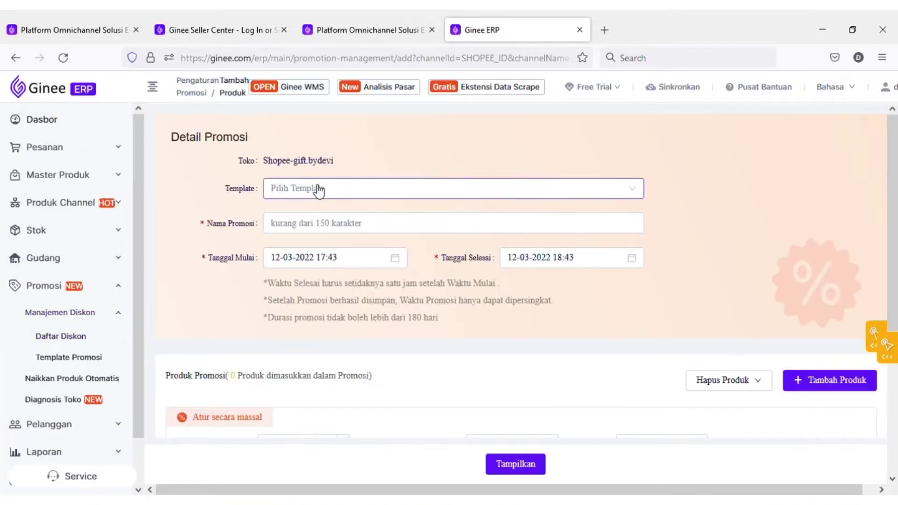
Name the promotion DISKON MENARIK
click(321, 227)
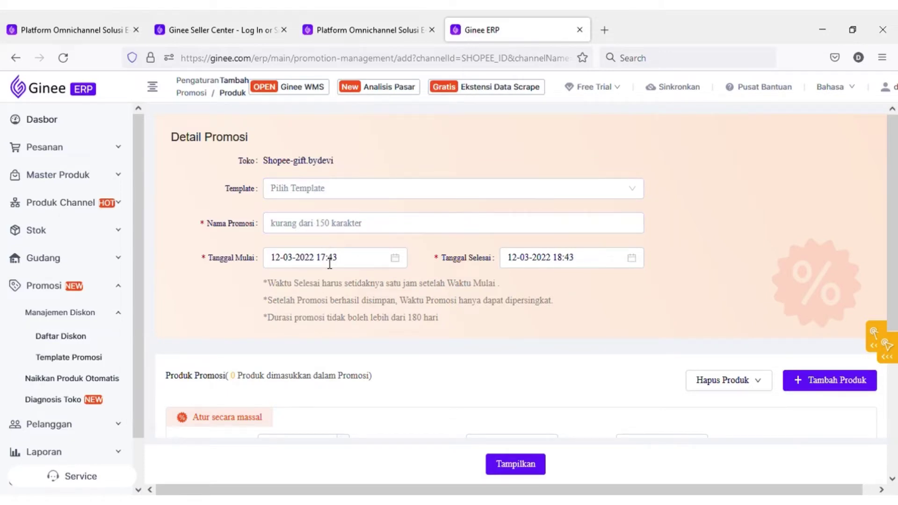
click(534, 308)
click(314, 232)
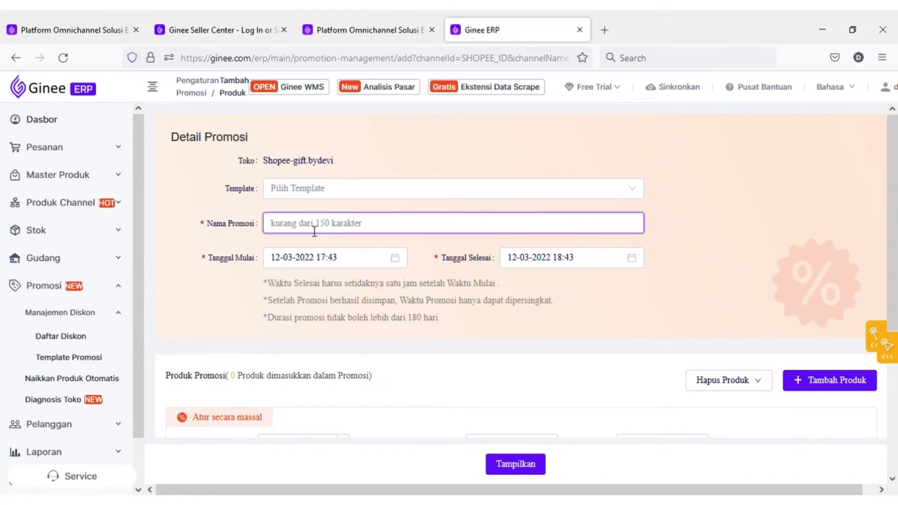
text(DIS)
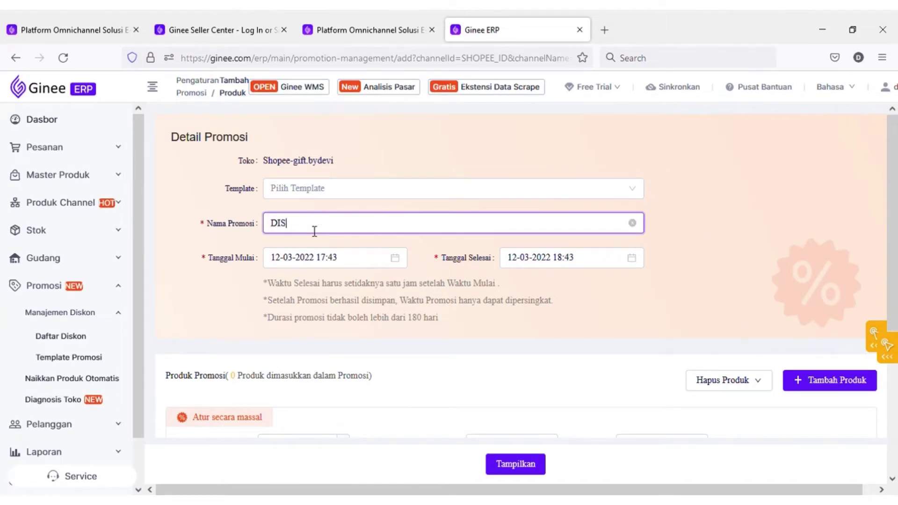
text(KON MENARIK)
Set the promotion's start date to 13-03-2022 and its end date to 30-04-2022
click(354, 261)
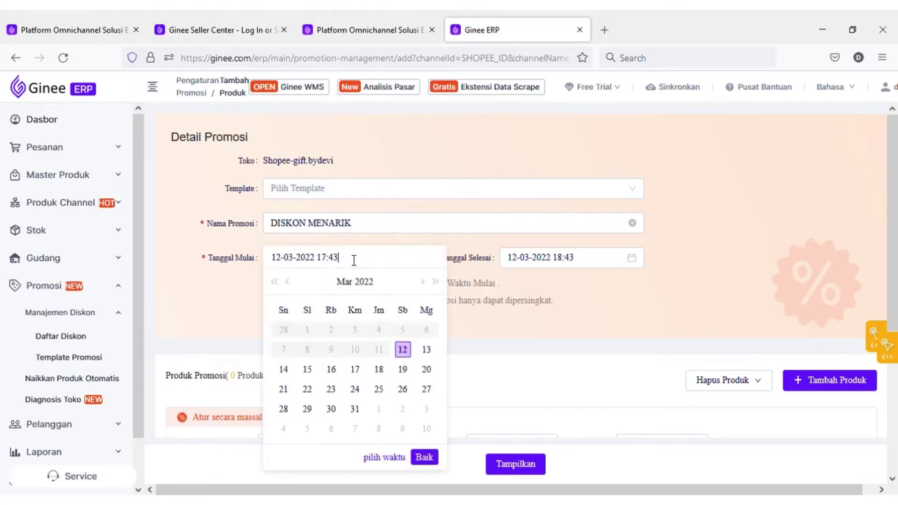
click(426, 350)
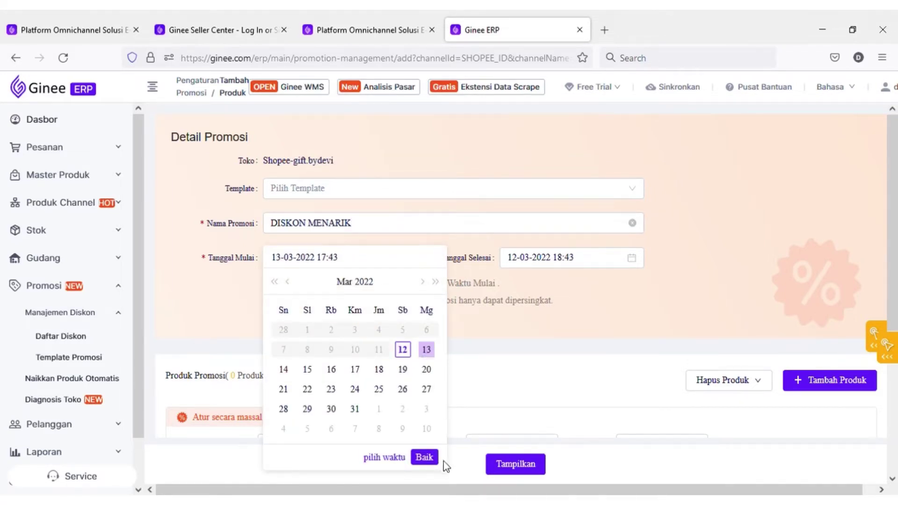
click(424, 457)
click(551, 259)
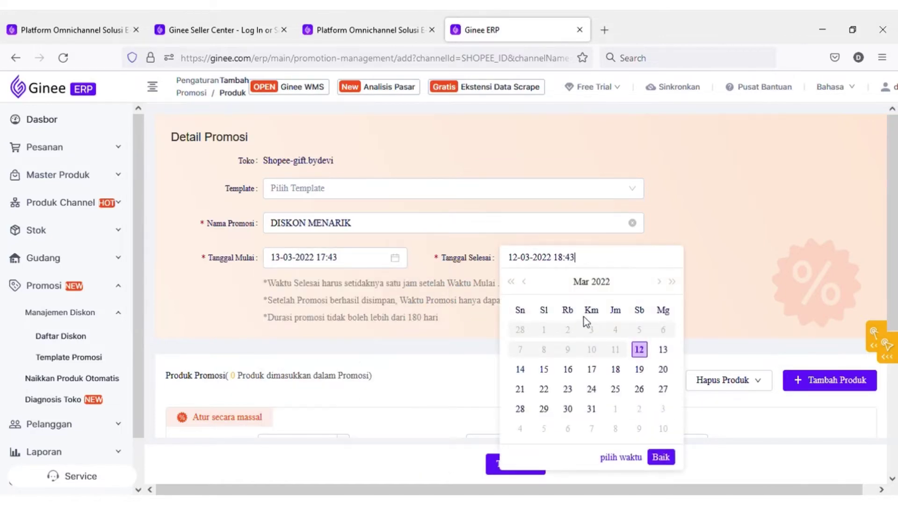
click(659, 283)
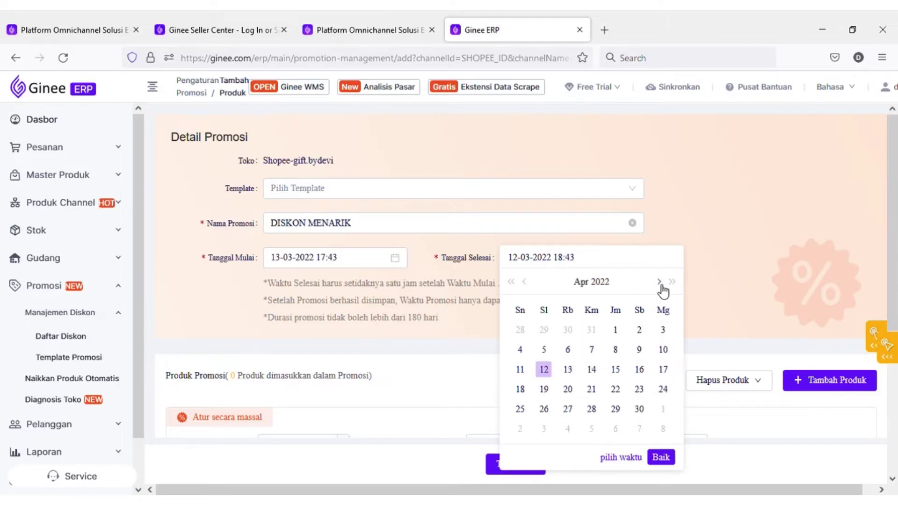
click(639, 409)
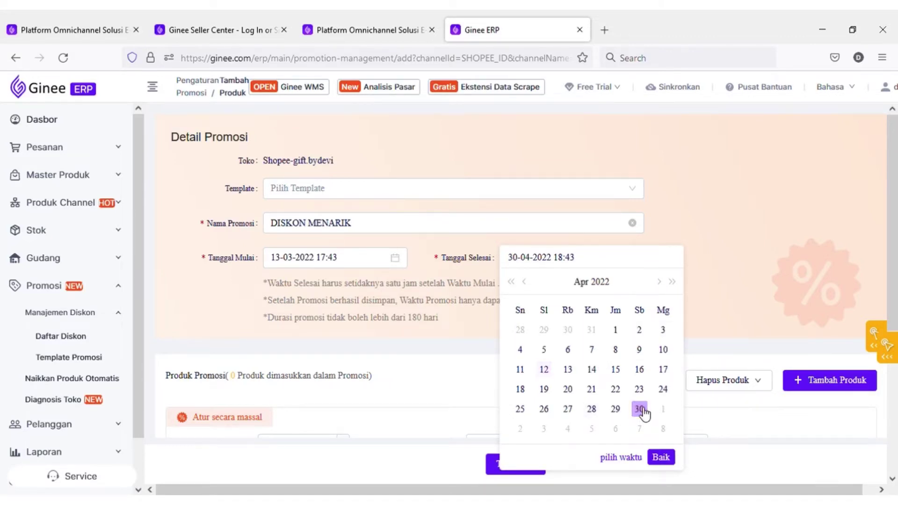
click(659, 457)
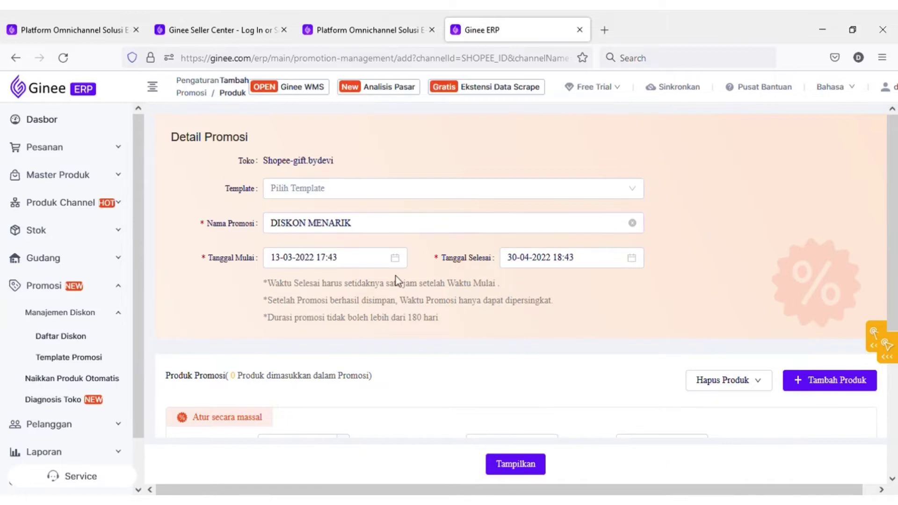
Add the product "Desain Foto + Cetak Bingkai (20x25cm) Kado Ulang Tahun, Wisuda, Wedding, Anniversary Murah" to the promotion
click(822, 385)
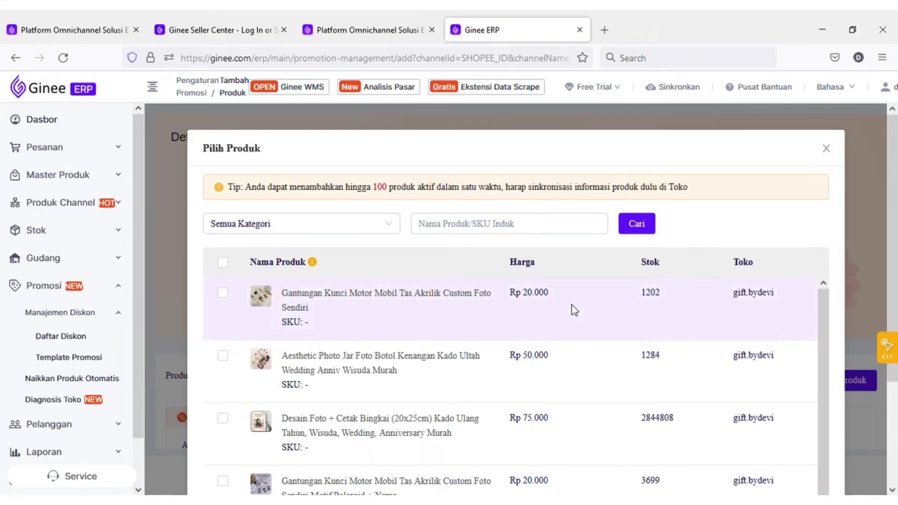
scroll(574, 311, down, 1)
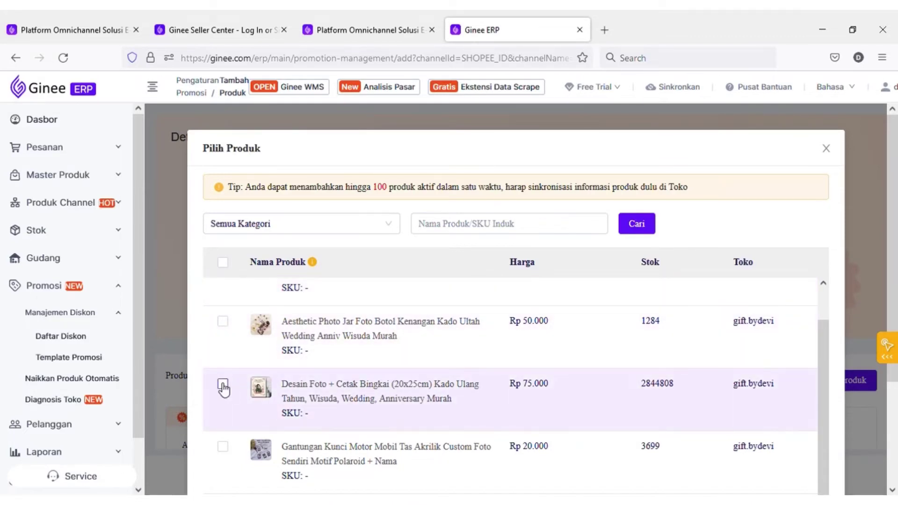
click(223, 385)
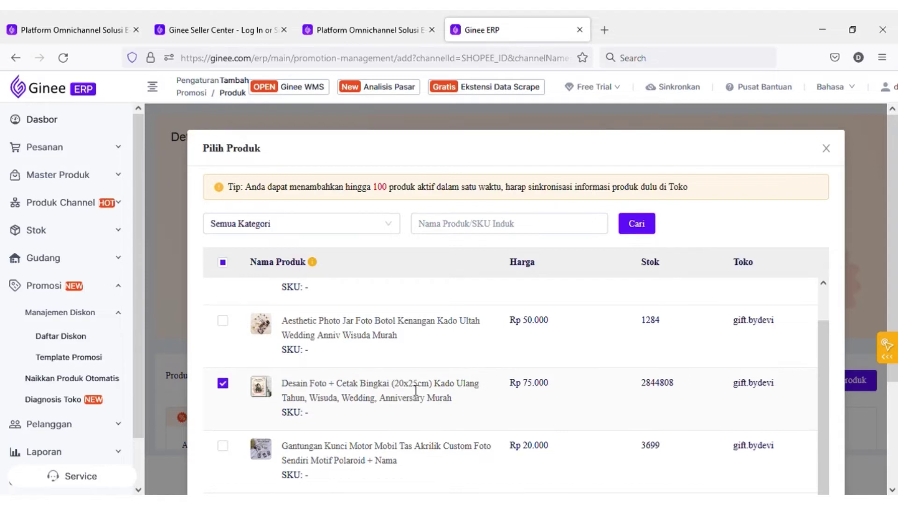
scroll(414, 390, up, 1)
scroll(412, 389, down, 2)
scroll(391, 394, down, 3)
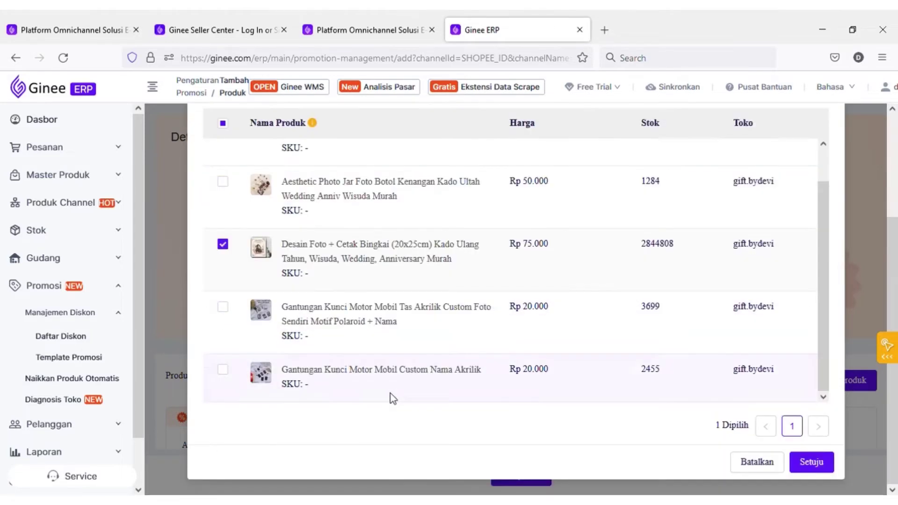
click(811, 464)
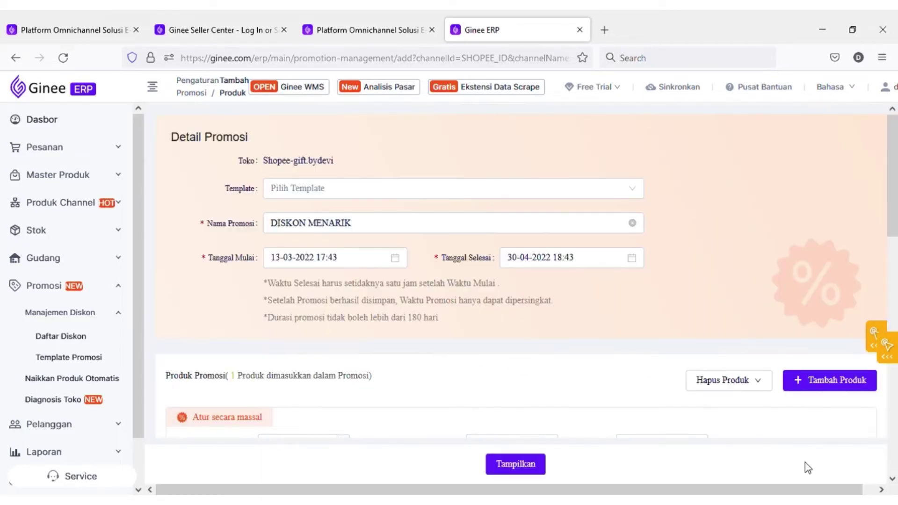
Set the discount price (Harga Diskon) of every variation of the added photo frame product to Rp 10000
scroll(615, 416, down, 3)
scroll(614, 417, down, 1)
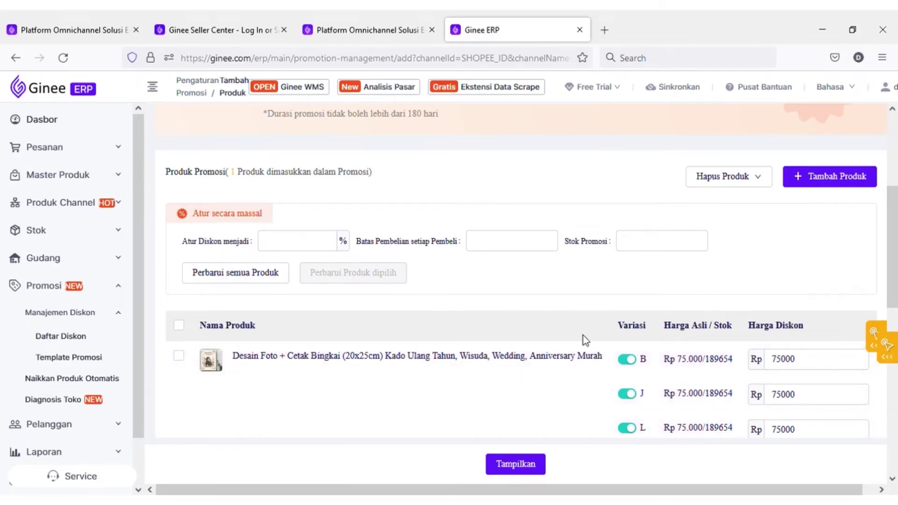
scroll(714, 383, down, 4)
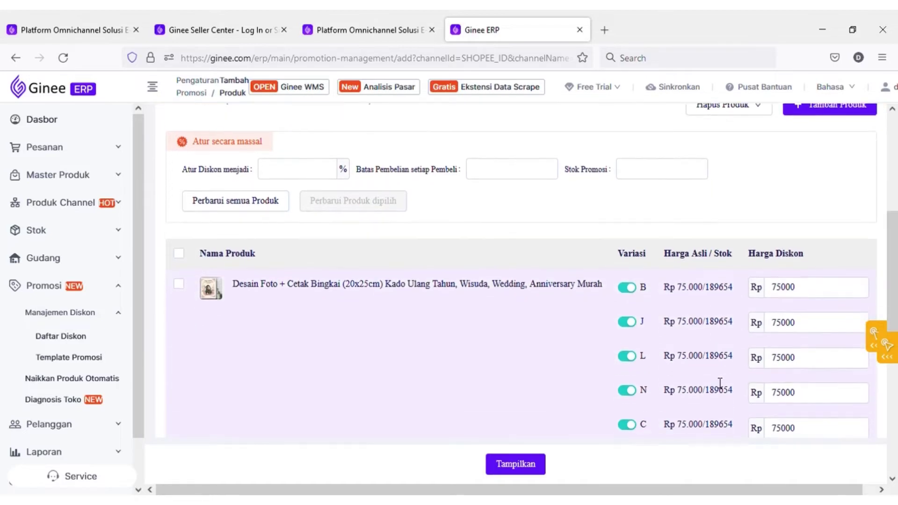
scroll(720, 382, down, 6)
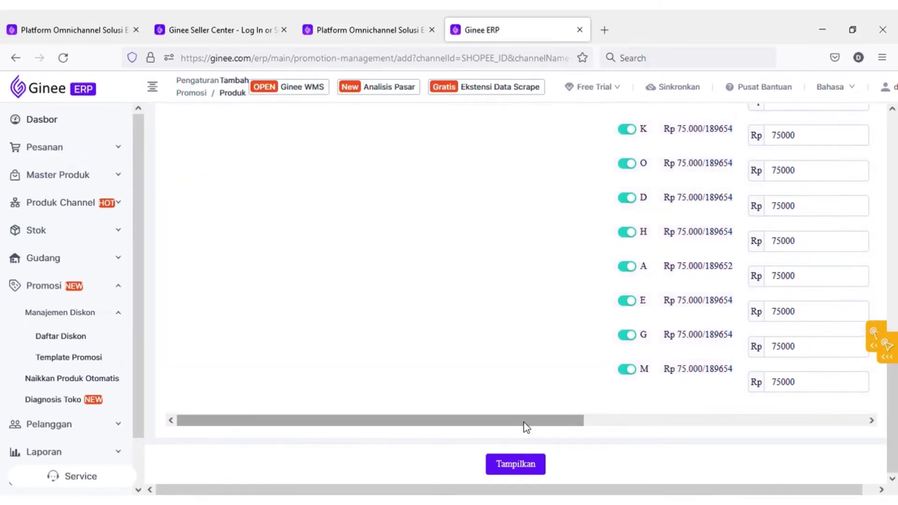
drag(526, 427, 668, 439)
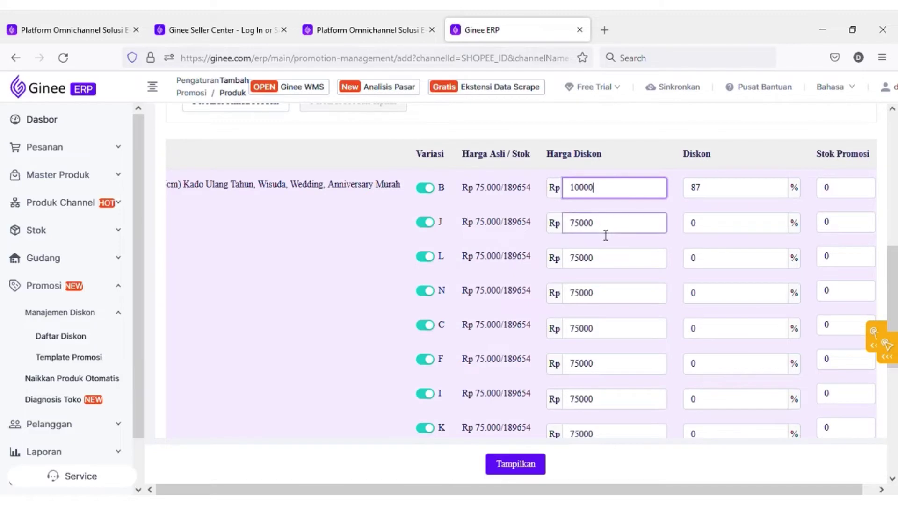
drag(601, 224, 550, 234)
text(10000)
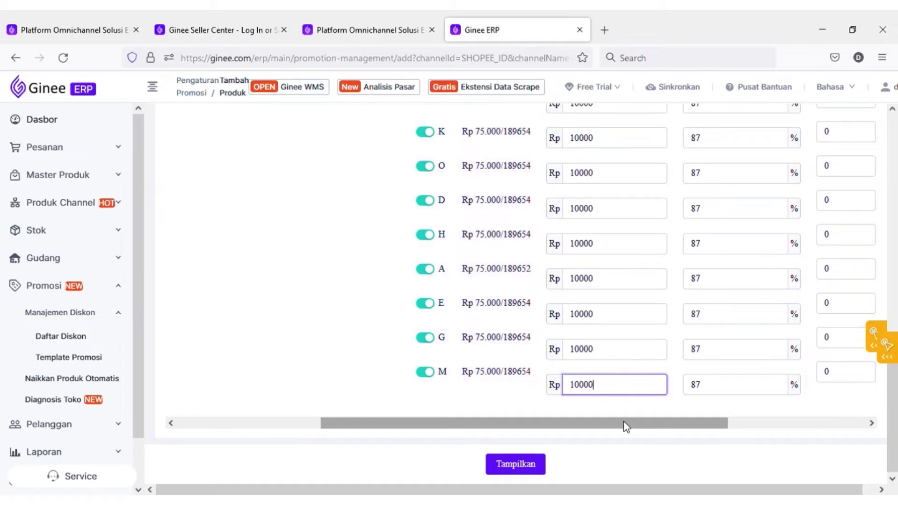
drag(623, 421, 745, 454)
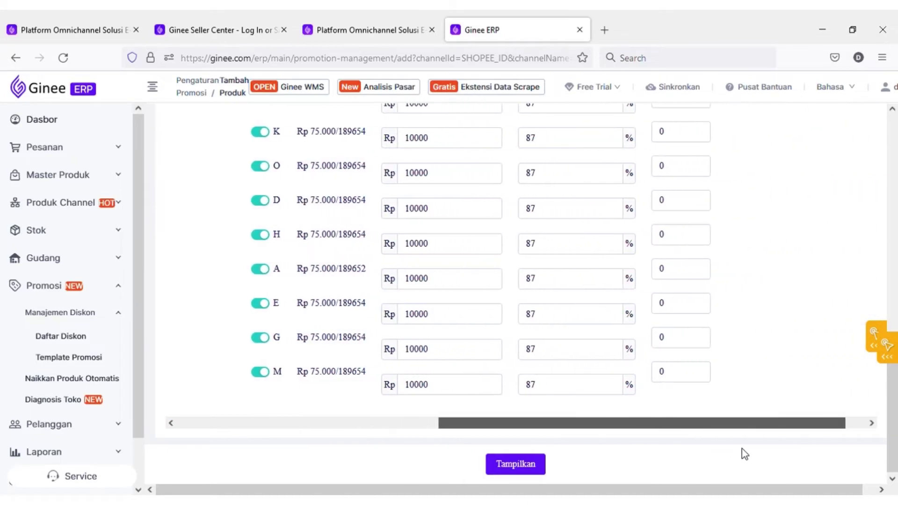
scroll(647, 306, up, 10)
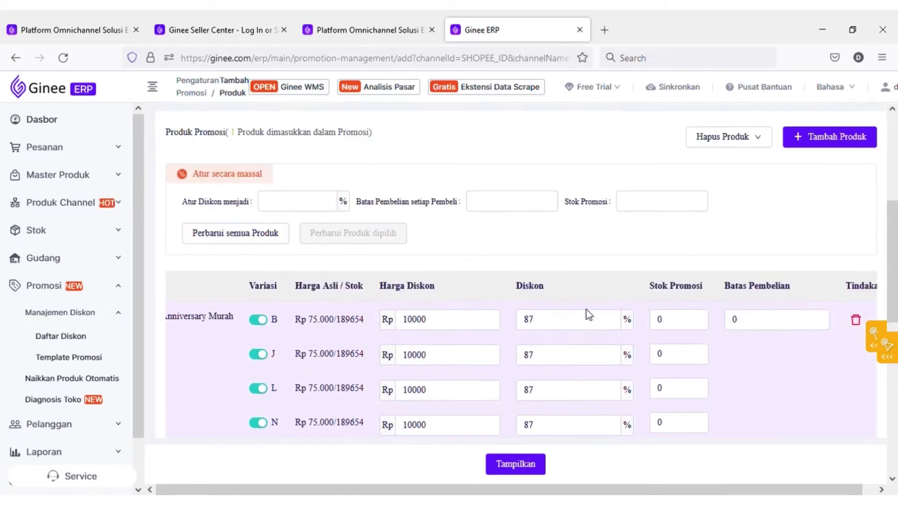
Set the promotion stock (Stok Promosi) of every variation of the photo frame product to 20
scroll(571, 305, down, 3)
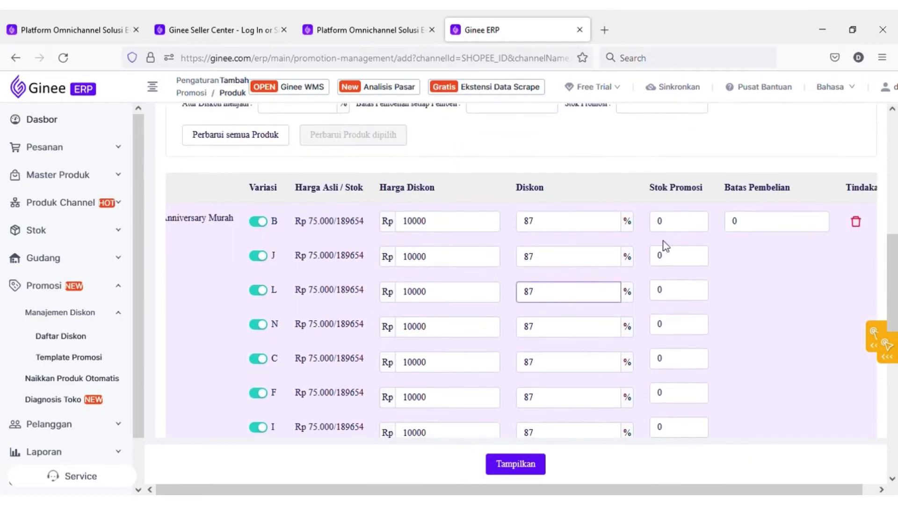
click(679, 229)
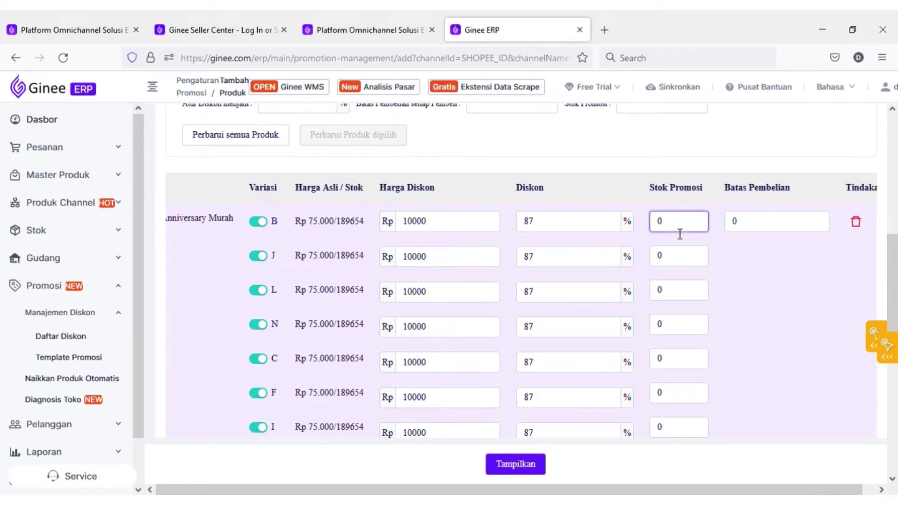
key(BackSpace)
text(20)
click(691, 264)
key(BackSpace)
text(20)
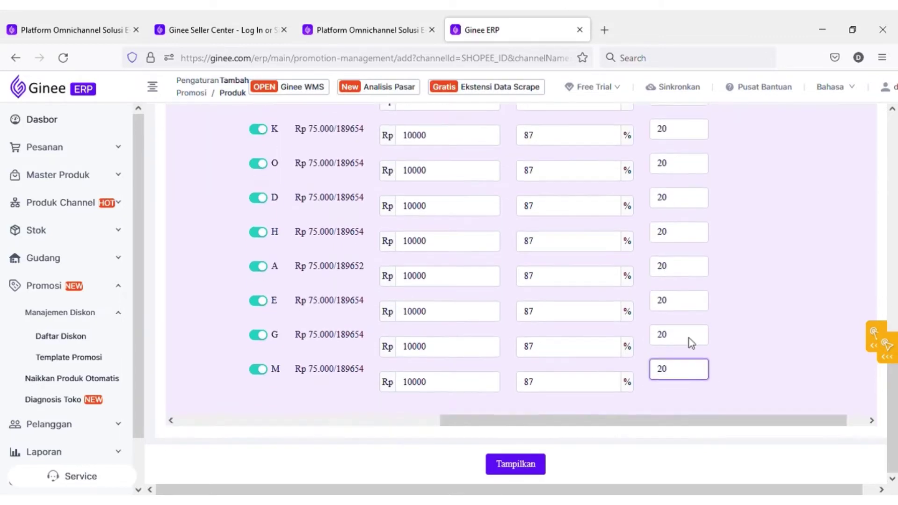
Set the purchase limit (Batas Pembelian) of the photo frame product to 2
scroll(771, 291, up, 10)
scroll(771, 291, down, 3)
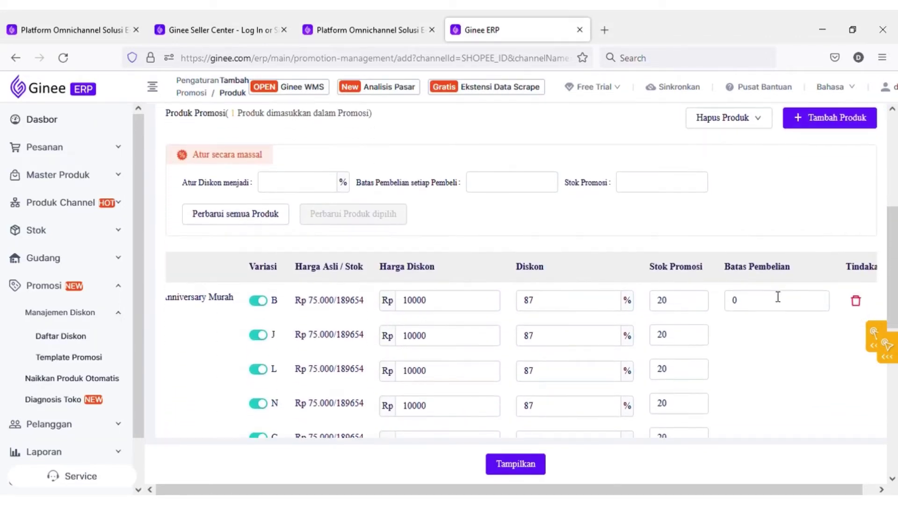
click(754, 301)
key(BackSpace)
text(2)
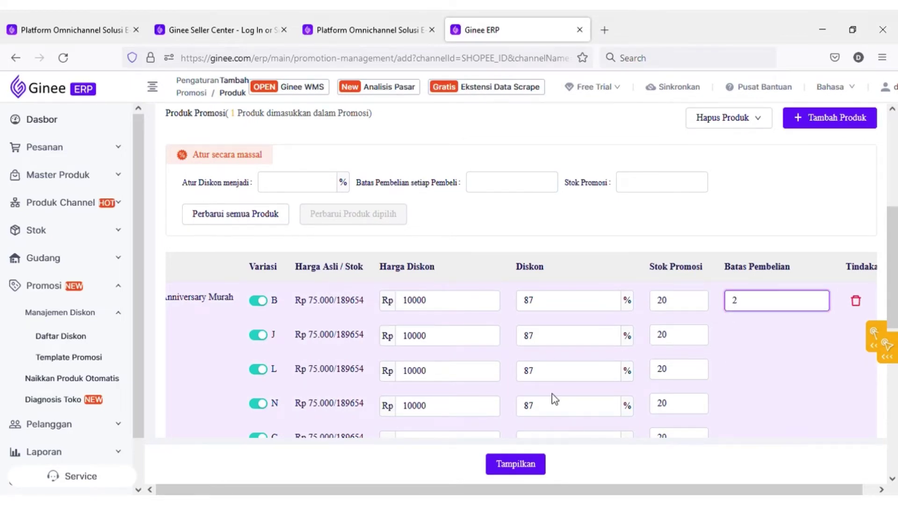
Publish the promotion and display the promotions that have not started yet (Belum Mulai)
scroll(748, 403, down, 5)
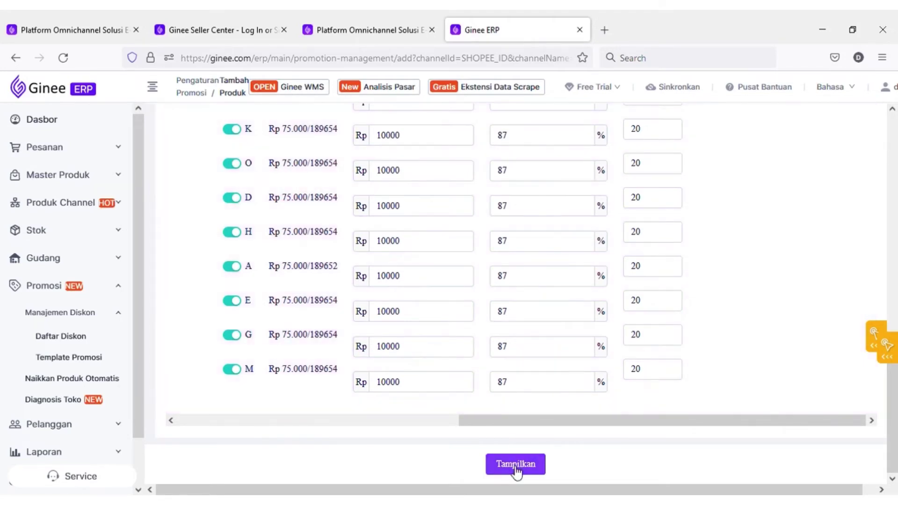
click(516, 467)
key(ctrl+f)
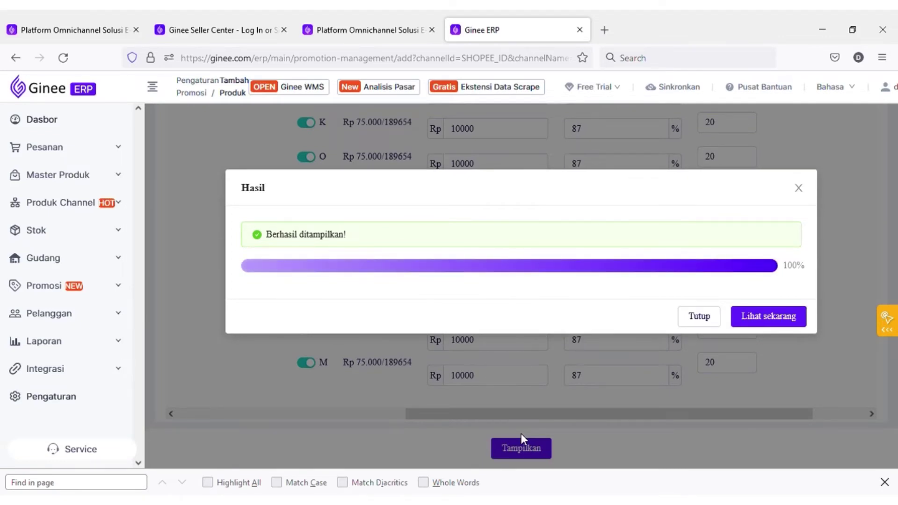
click(782, 320)
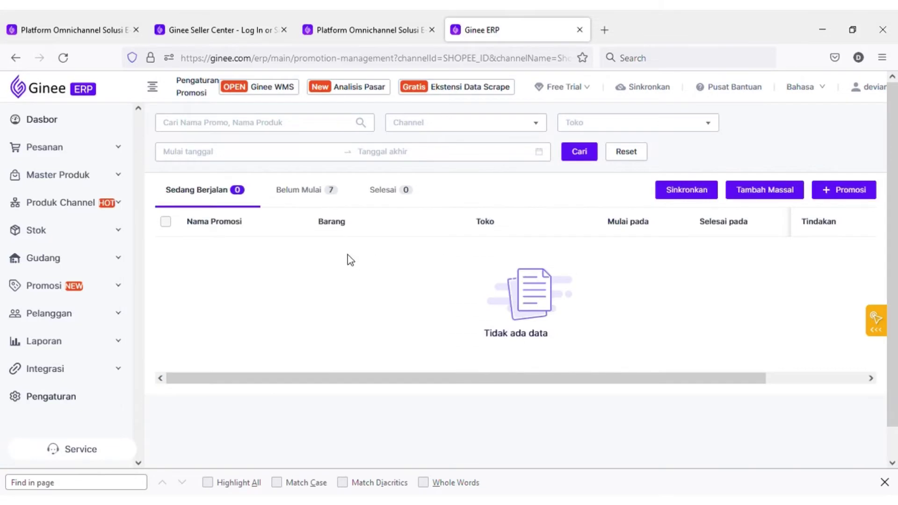
click(304, 192)
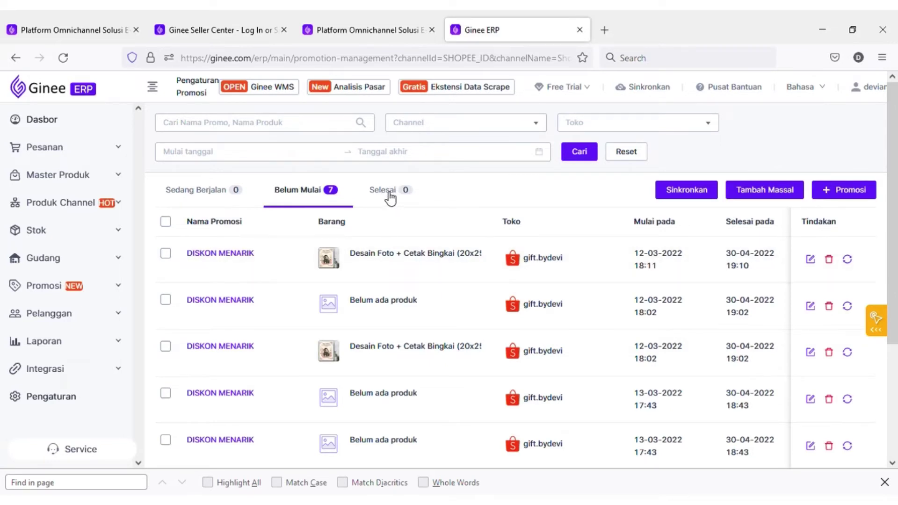
Start a new promotion template under discount management with DISKON MENARIK as its template name
click(56, 292)
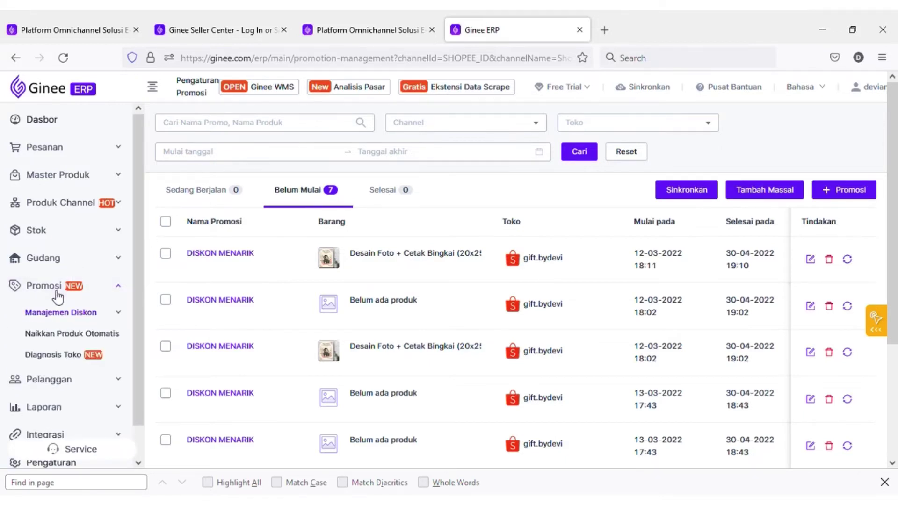
click(75, 312)
click(97, 358)
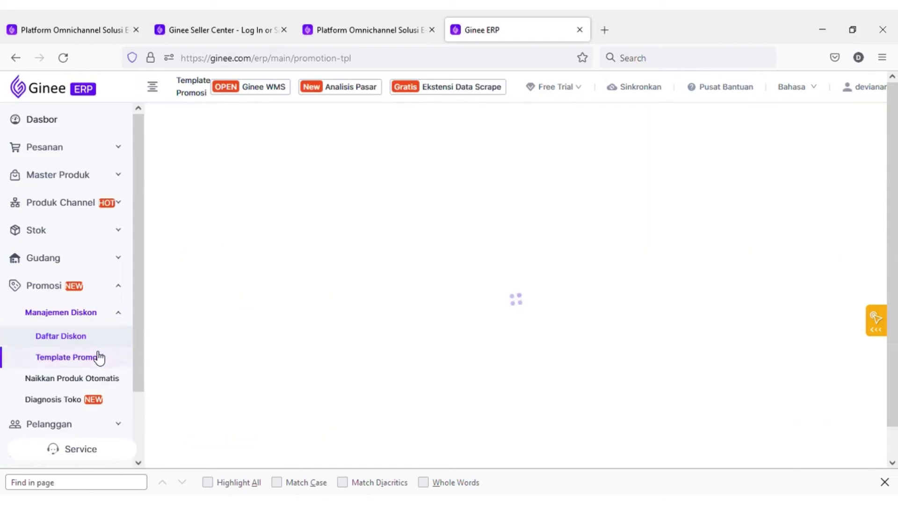
click(832, 125)
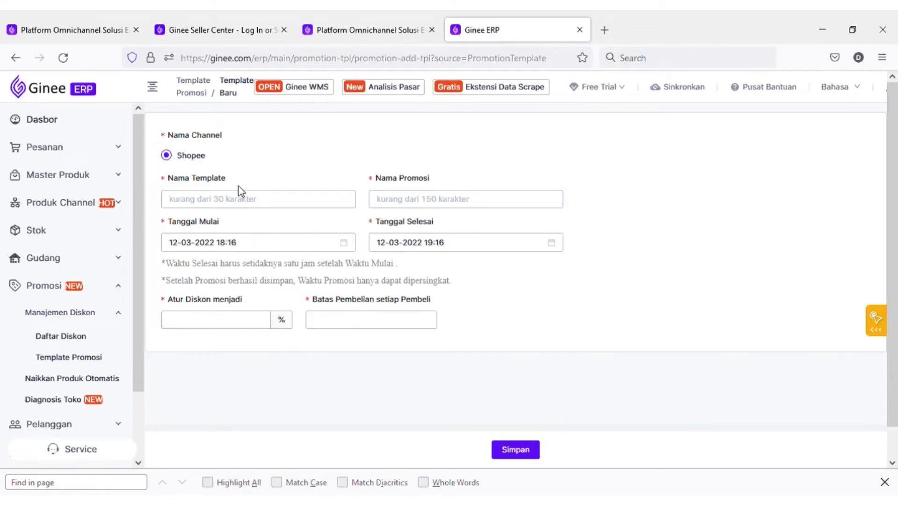
click(245, 201)
text(DISKON MENARIK)
Set the template's start date to 13-04-2022 and its end date to 30-04-2022
click(246, 242)
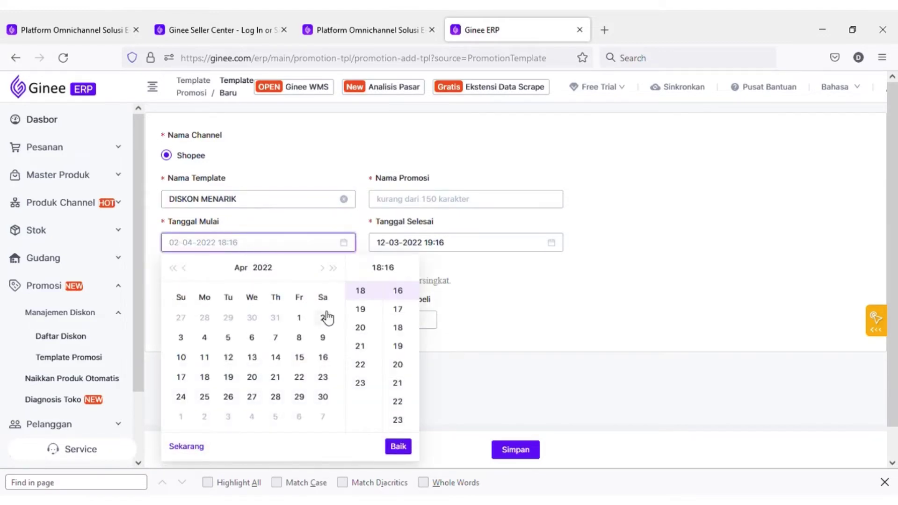
click(253, 359)
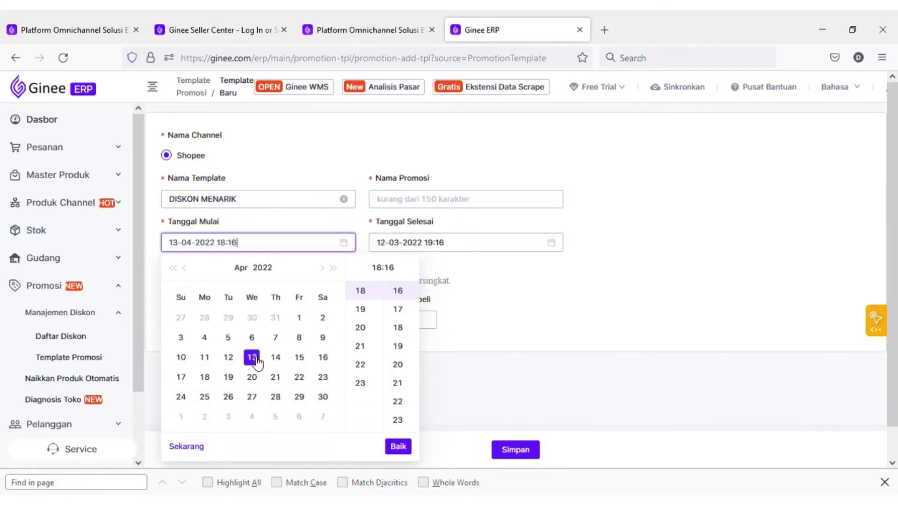
click(397, 447)
click(544, 248)
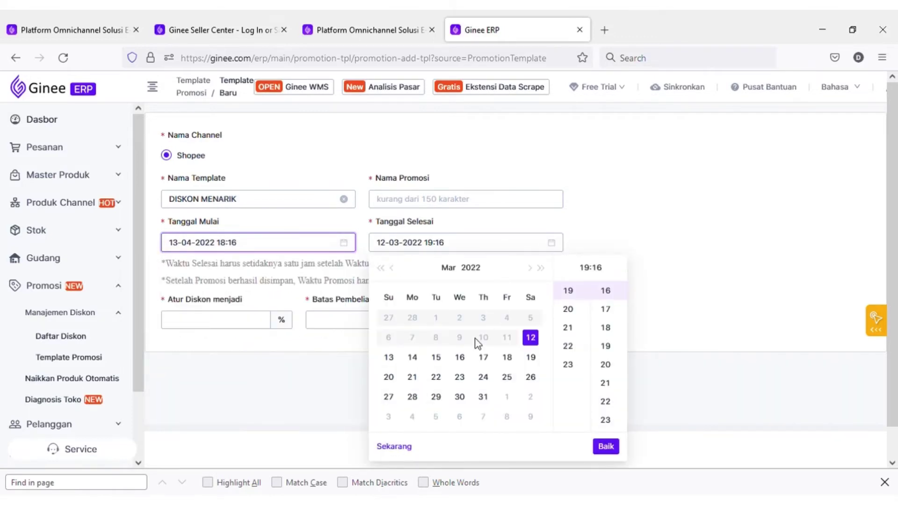
click(531, 270)
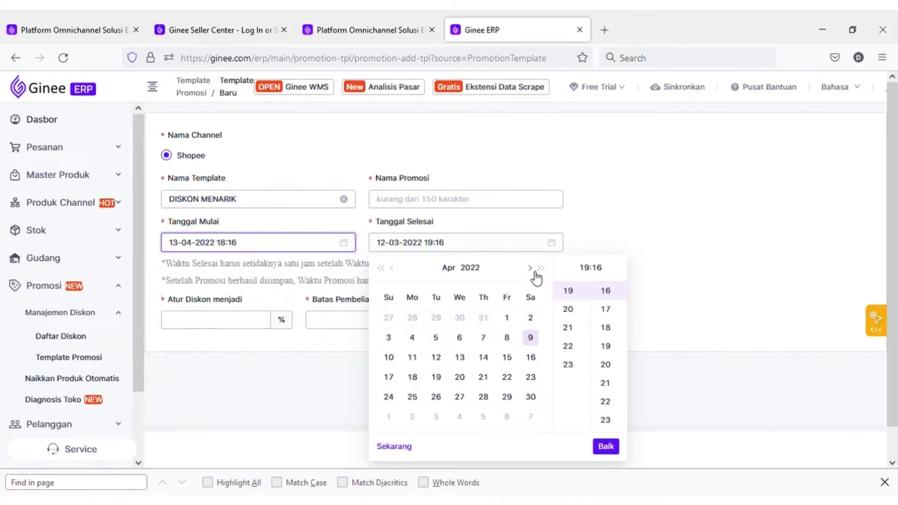
click(531, 397)
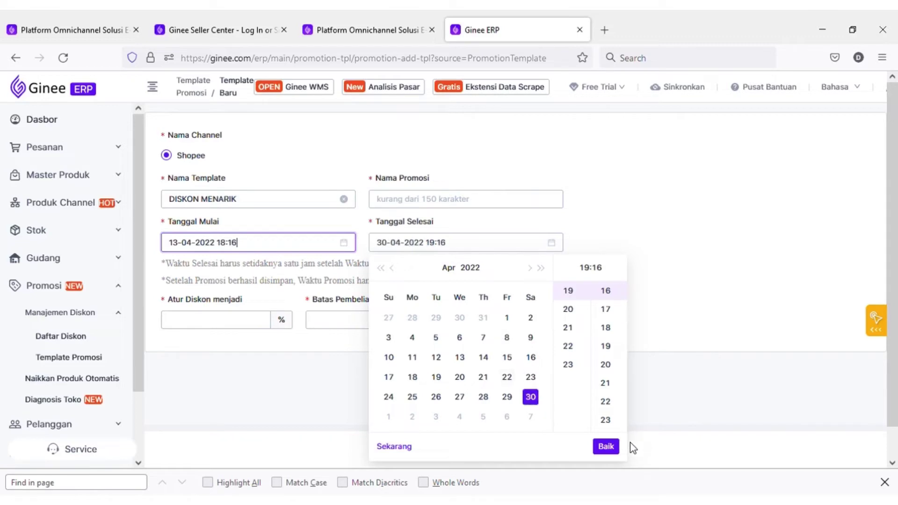
click(606, 447)
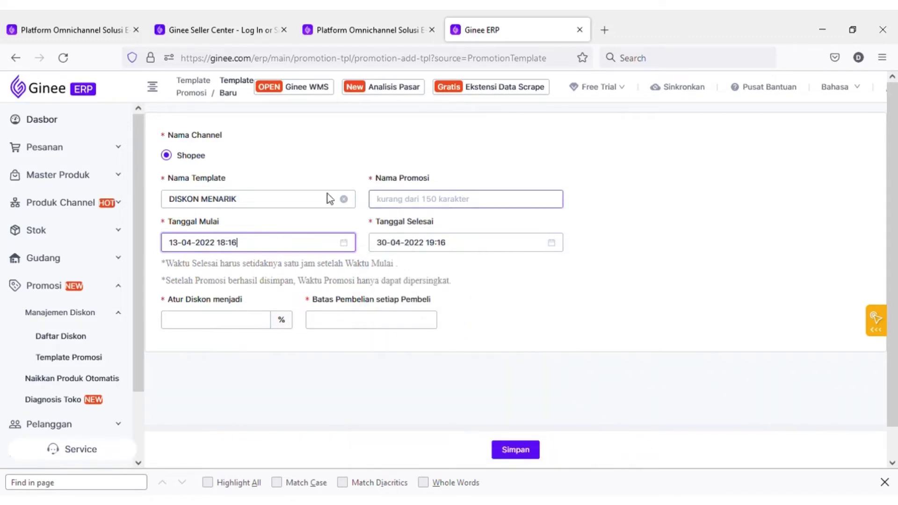
Change the template name to 20% and enter DISKON MENARIK as the promotion name
click(344, 199)
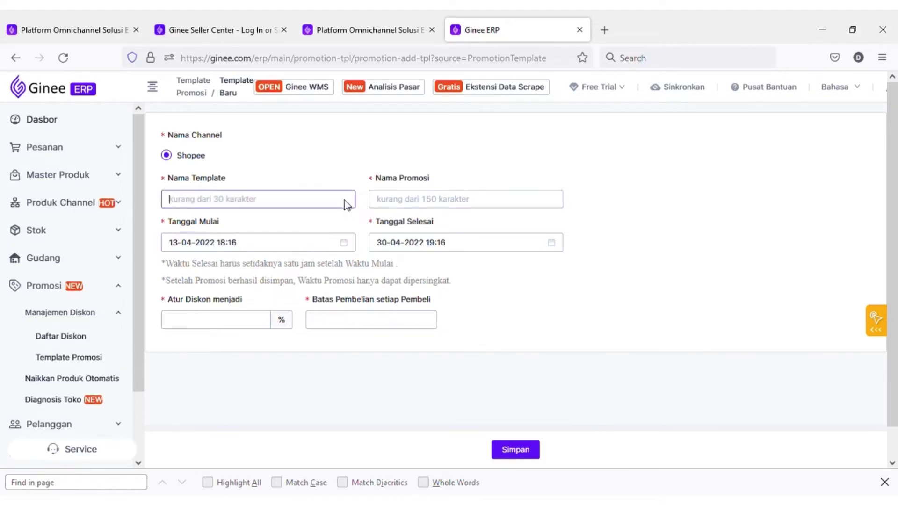
text(20)
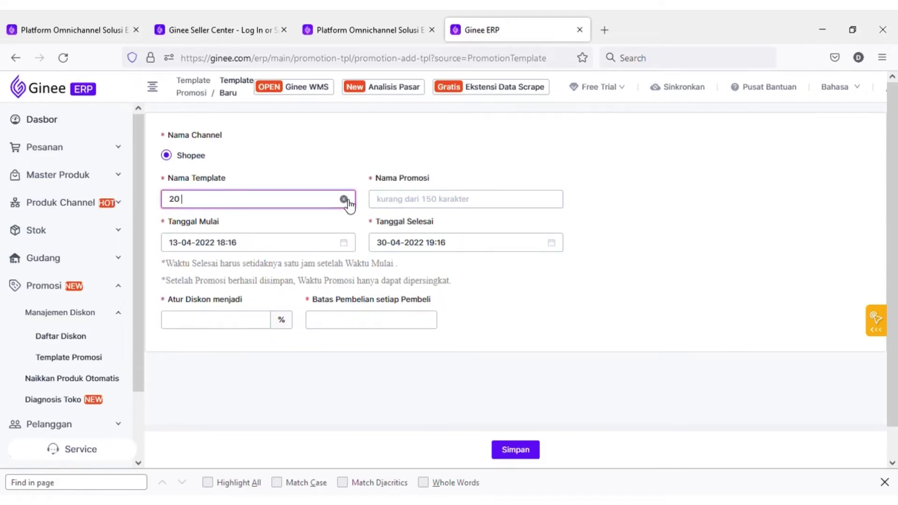
text(%)
click(511, 204)
text(DISKON )
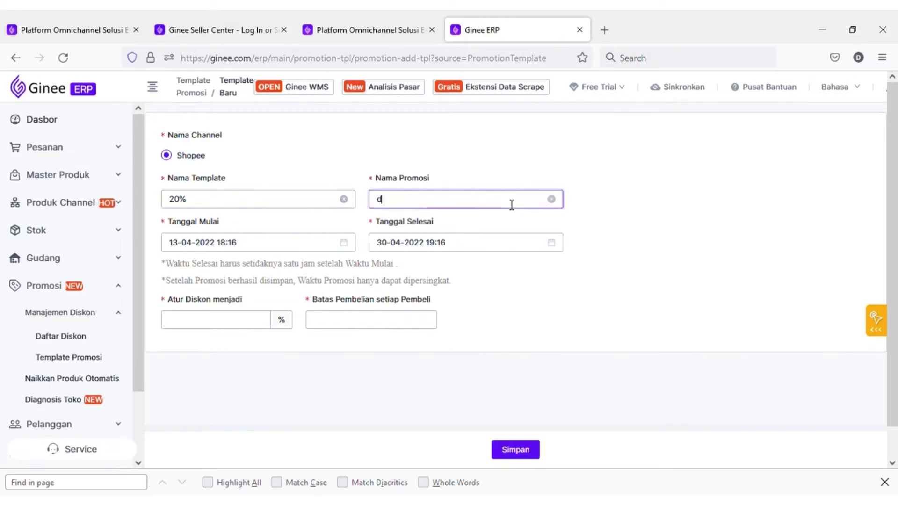
text(MENARIK)
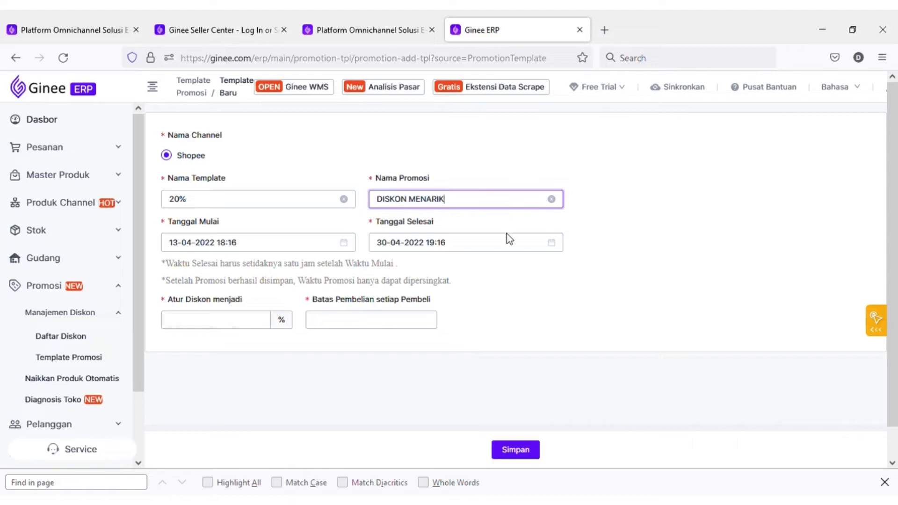
Set the template's discount to 20% and the purchase limit per buyer to 1, and save the template
scroll(509, 239, down, 1)
click(224, 287)
text(20)
click(354, 292)
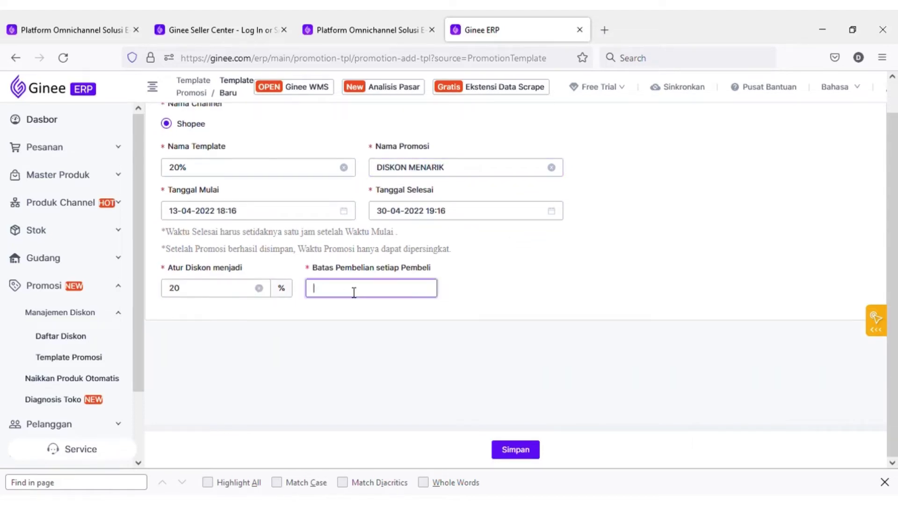
text(1)
scroll(437, 299, up, 1)
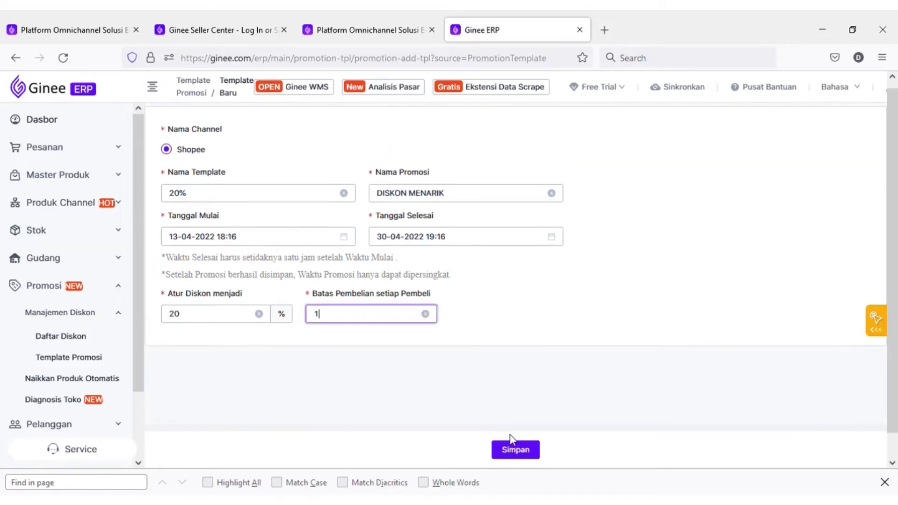
click(524, 449)
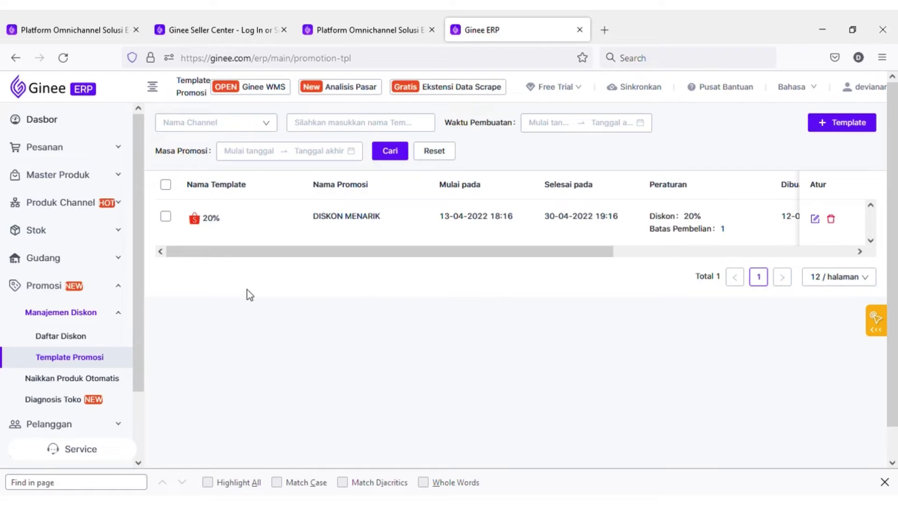
Start a new Shopee promotion from the discount list for the connected shop
click(76, 333)
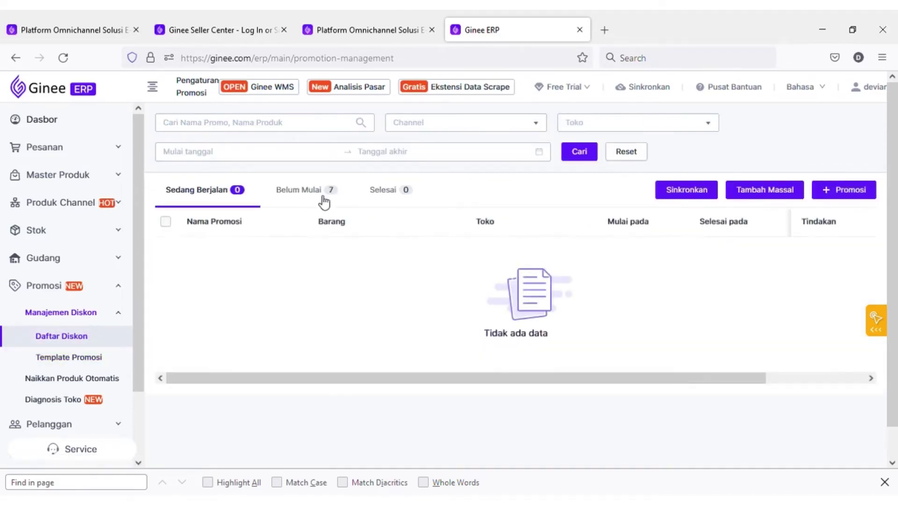
mouse_move(861, 191)
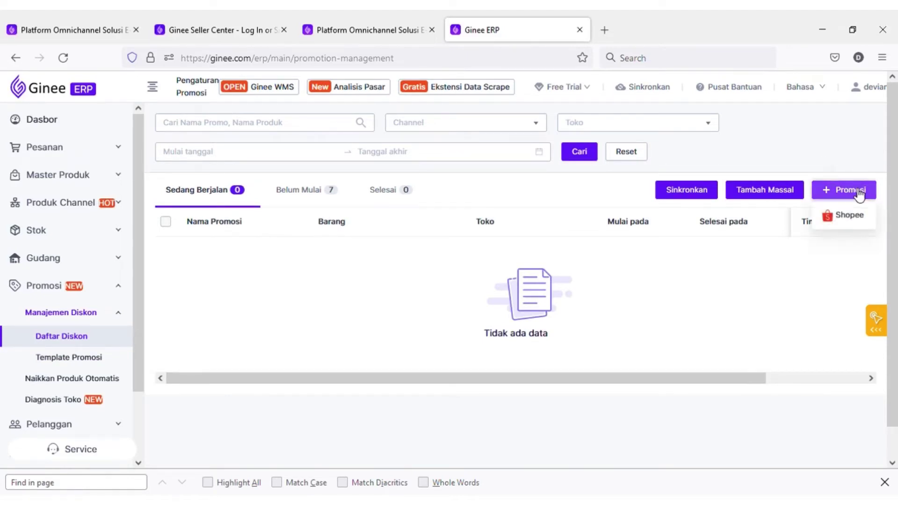
click(839, 215)
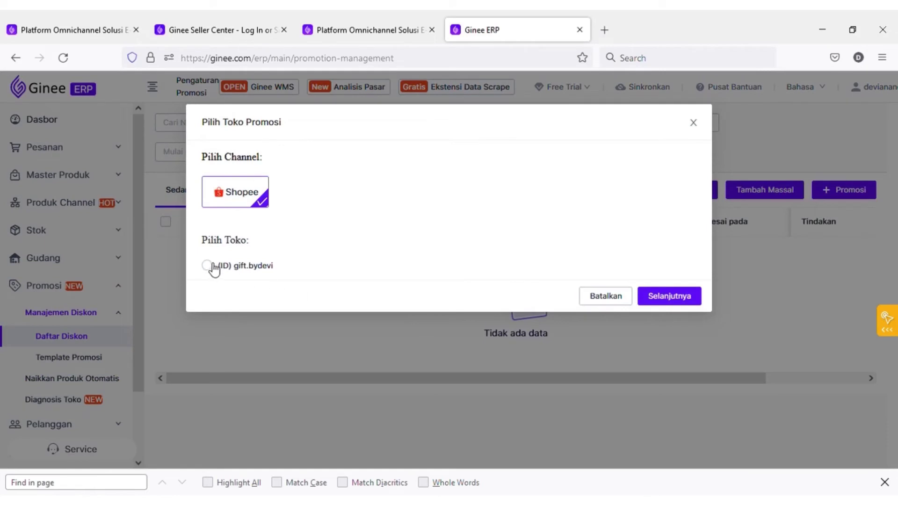
click(206, 266)
click(669, 296)
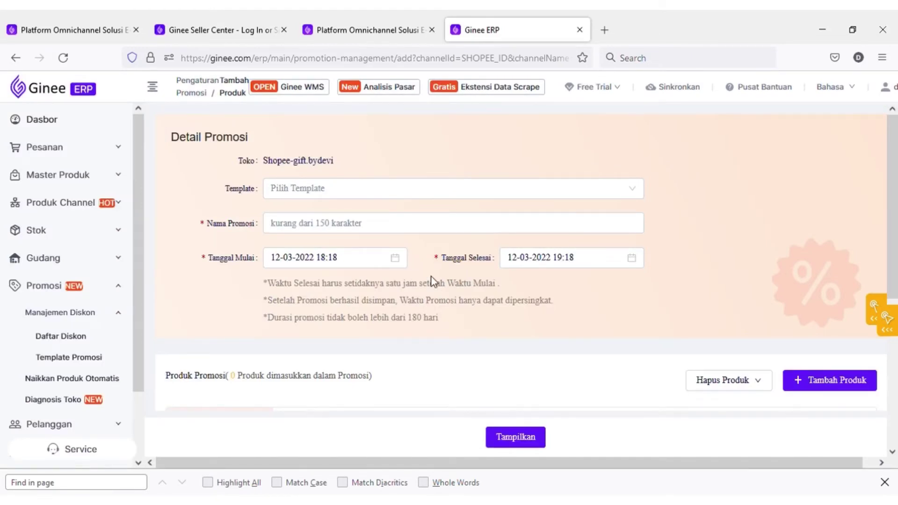
Apply the 20% template to the new promotion
click(382, 195)
click(311, 223)
click(398, 196)
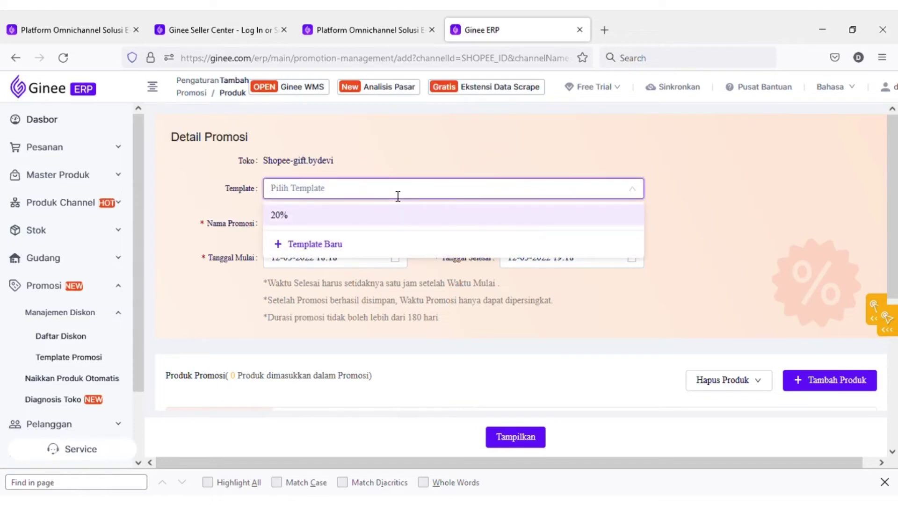
click(336, 216)
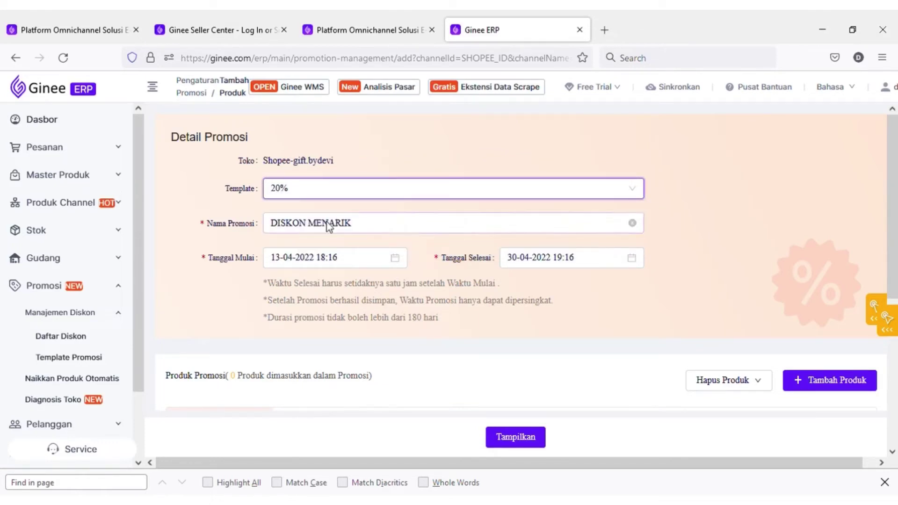
scroll(493, 349, down, 1)
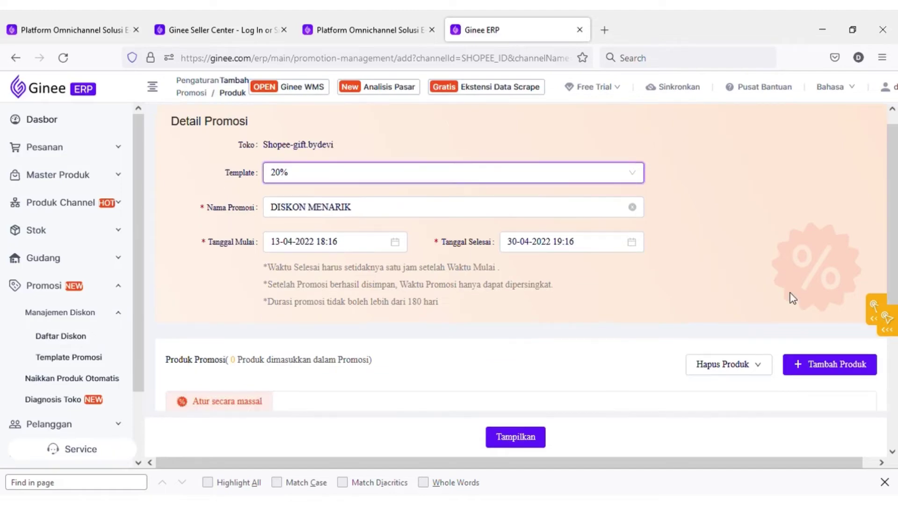
click(821, 360)
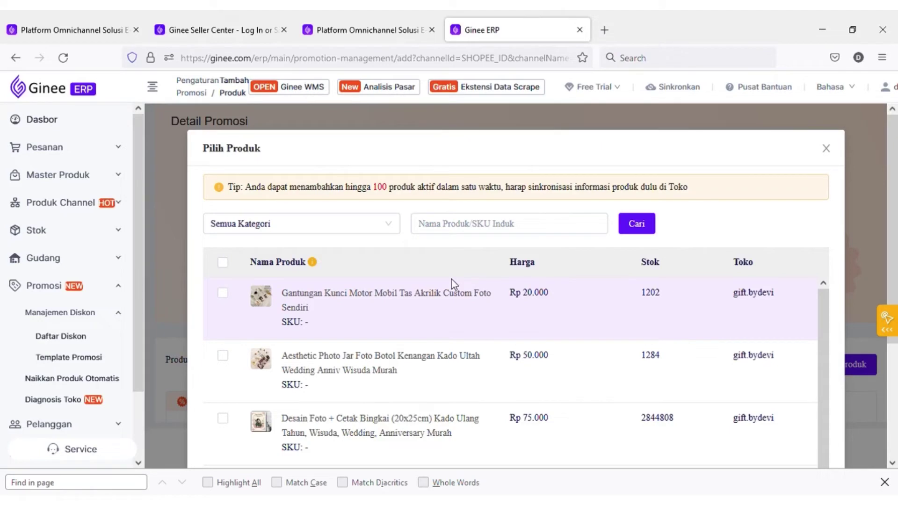
click(222, 263)
scroll(517, 375, down, 1)
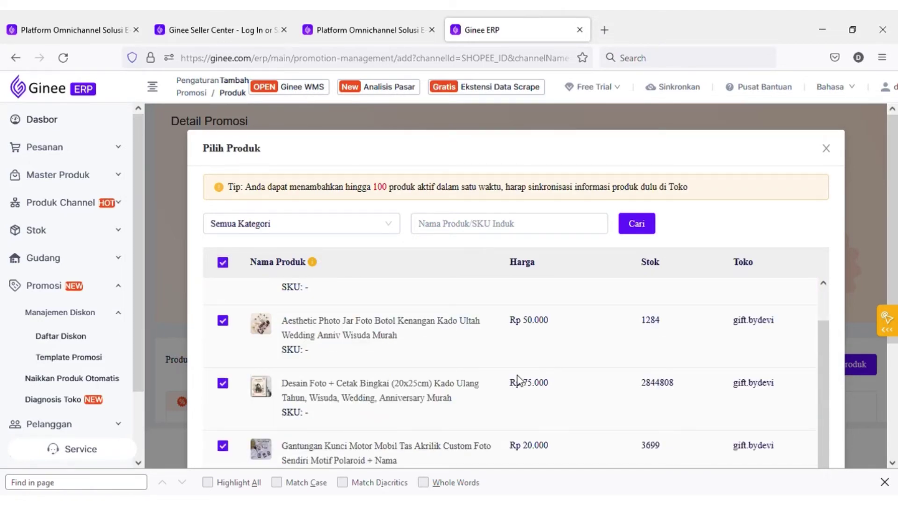
scroll(576, 359, down, 3)
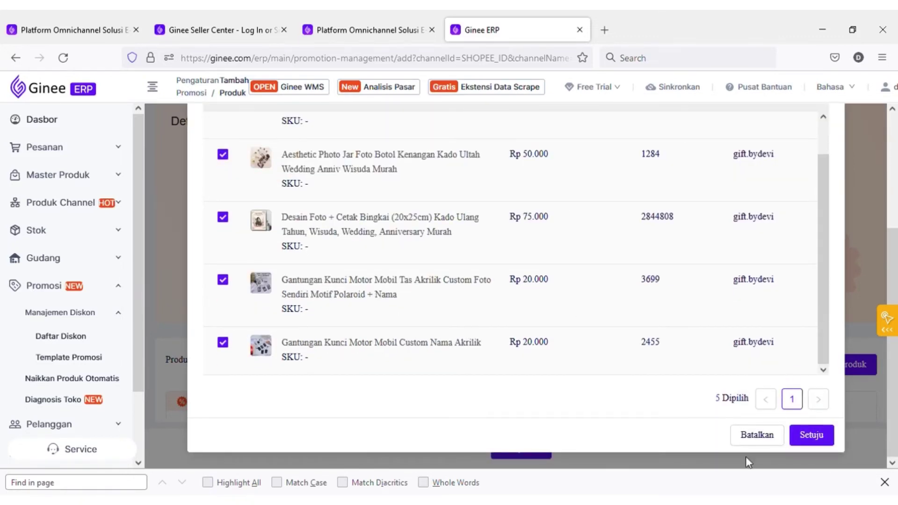
click(766, 434)
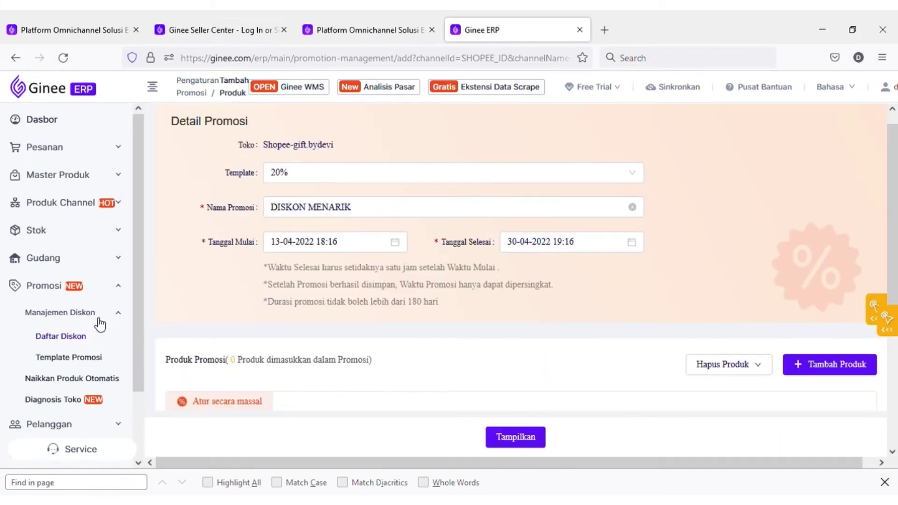
Open the automatic product boost settings of the connected shop and add all of its products to the boost list
click(78, 378)
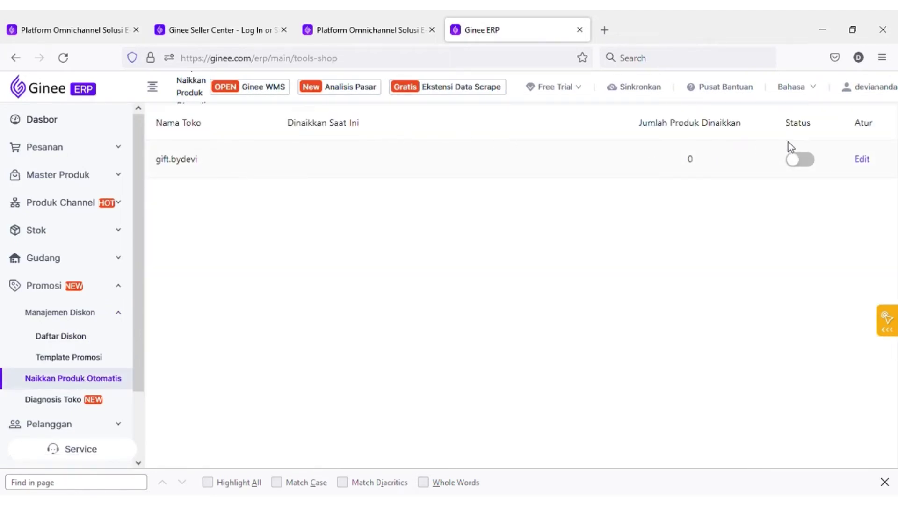
click(862, 160)
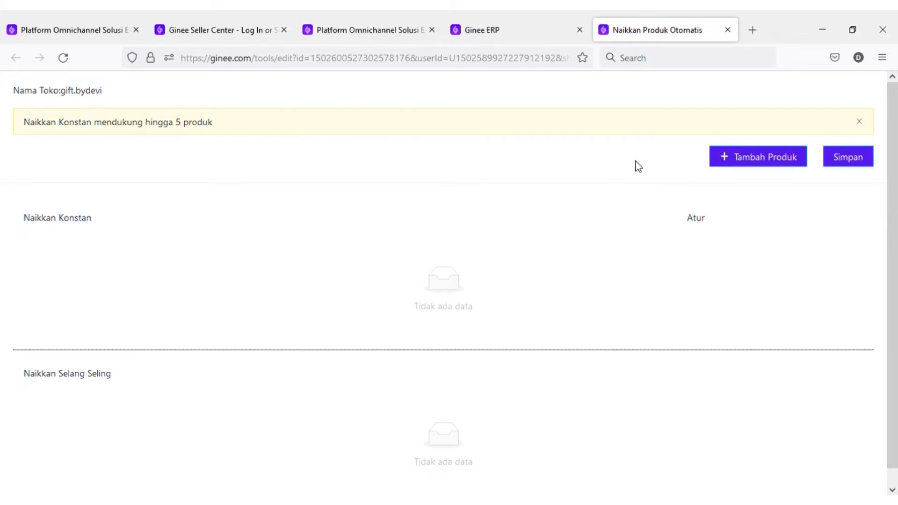
click(743, 164)
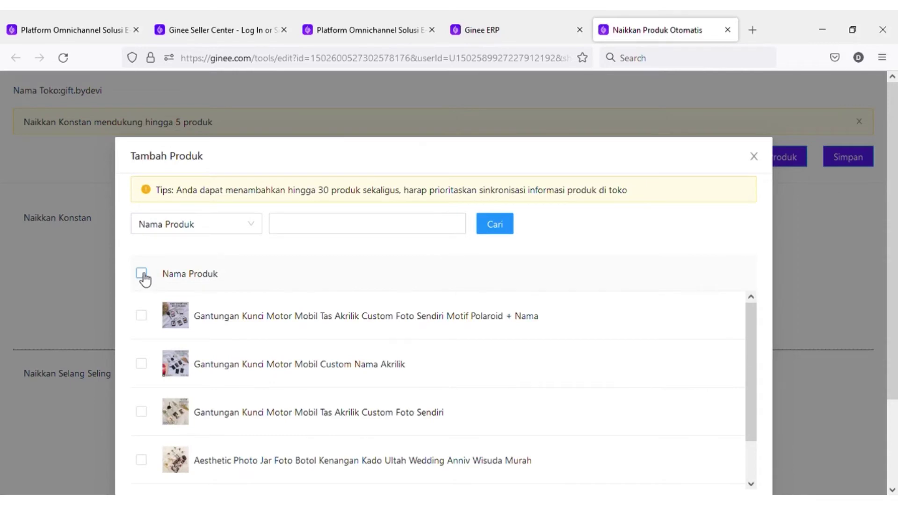
click(143, 274)
scroll(438, 289, down, 3)
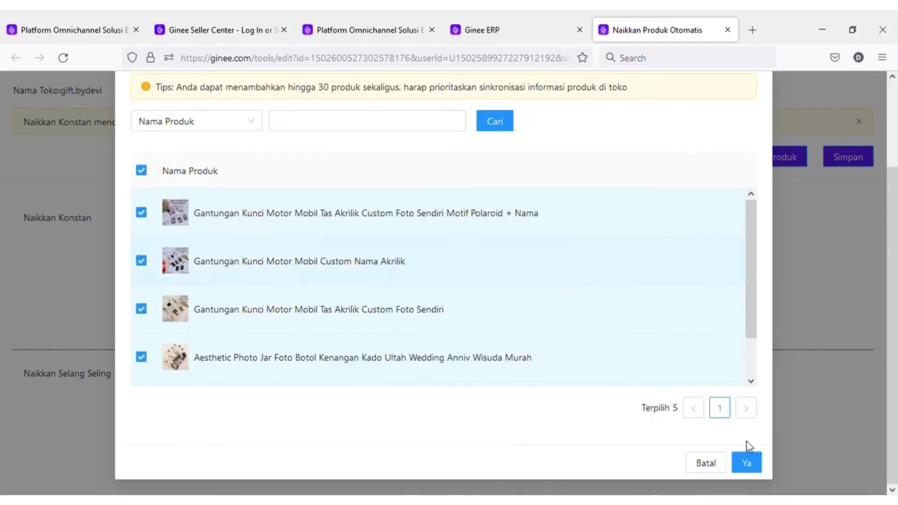
click(746, 463)
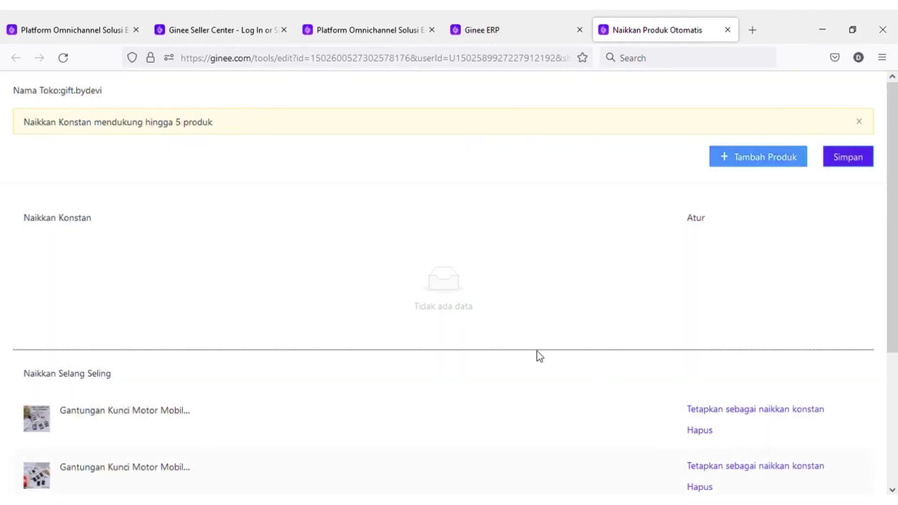
Examine the constant boost (Naikkan Konstan) and alternating boost (Naikkan Selang Seling) sections and the products listed in them
scroll(471, 220, down, 3)
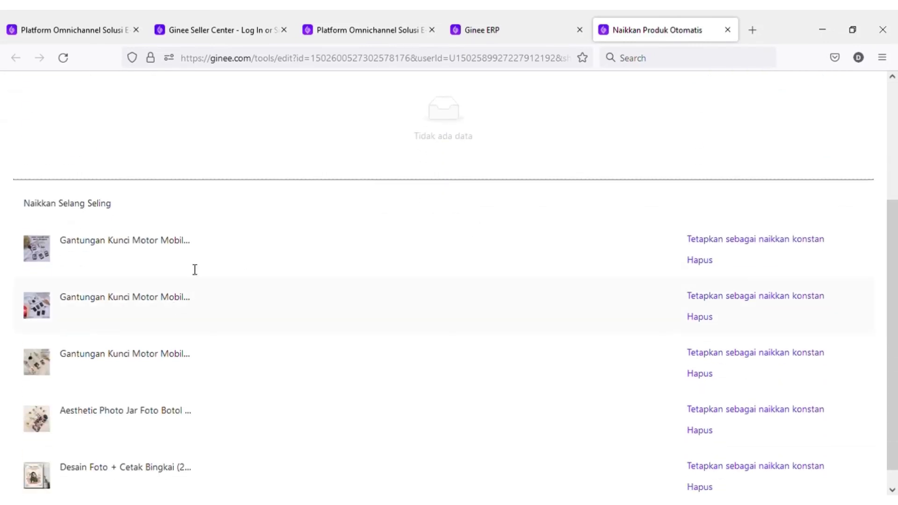
scroll(220, 244, down, 1)
scroll(220, 244, up, 2)
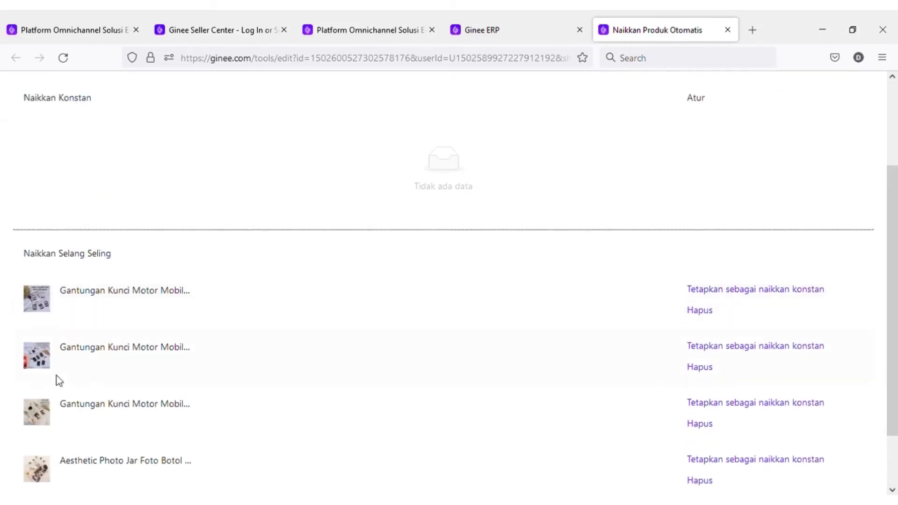
drag(30, 256, 127, 258)
click(151, 263)
scroll(206, 295, down, 1)
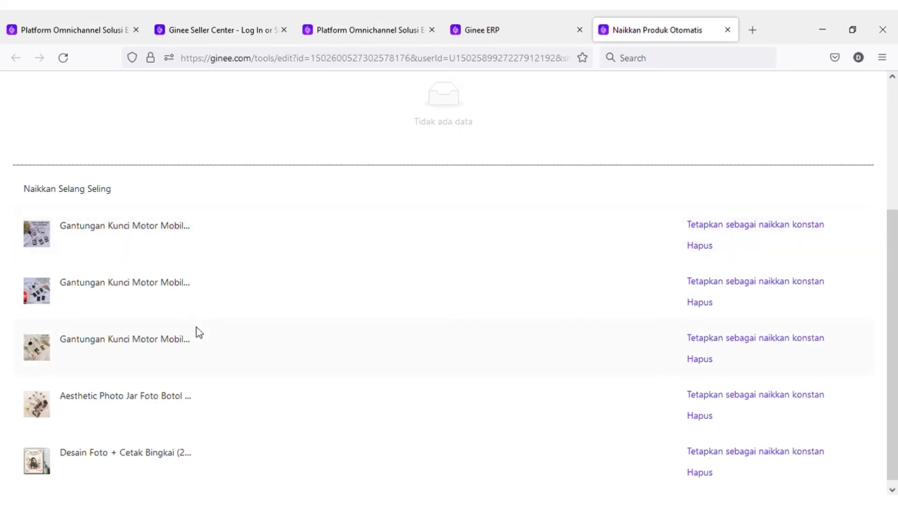
scroll(200, 332, down, 1)
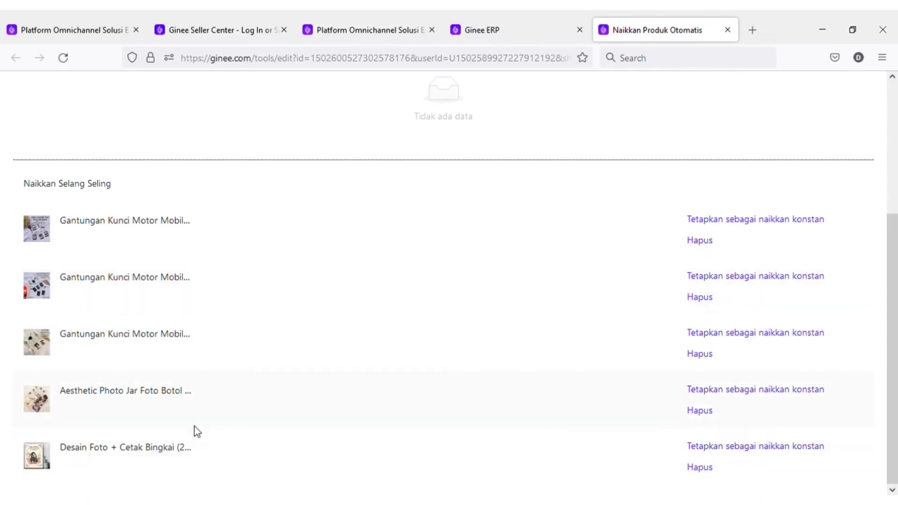
scroll(206, 345, up, 4)
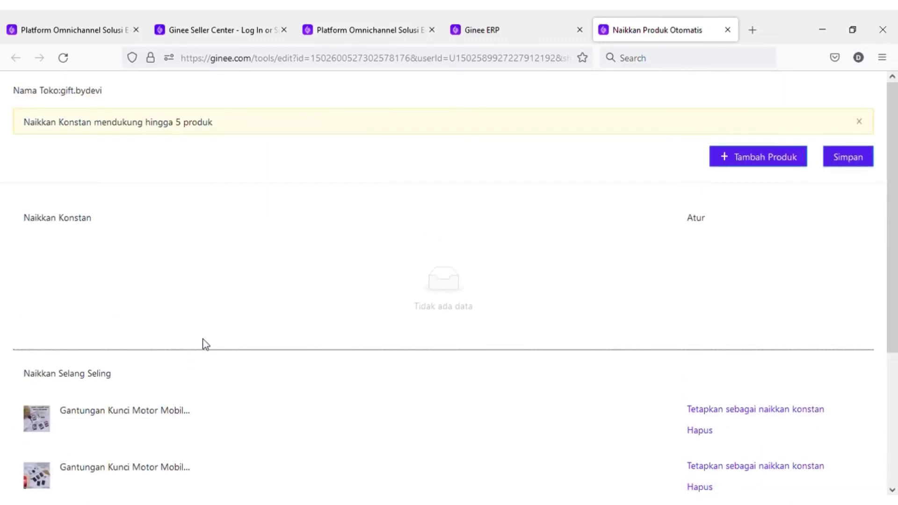
Set the first alternating-boost product as a constant boost, save the boost settings, and return to the Ginee ERP tab
scroll(197, 356, down, 4)
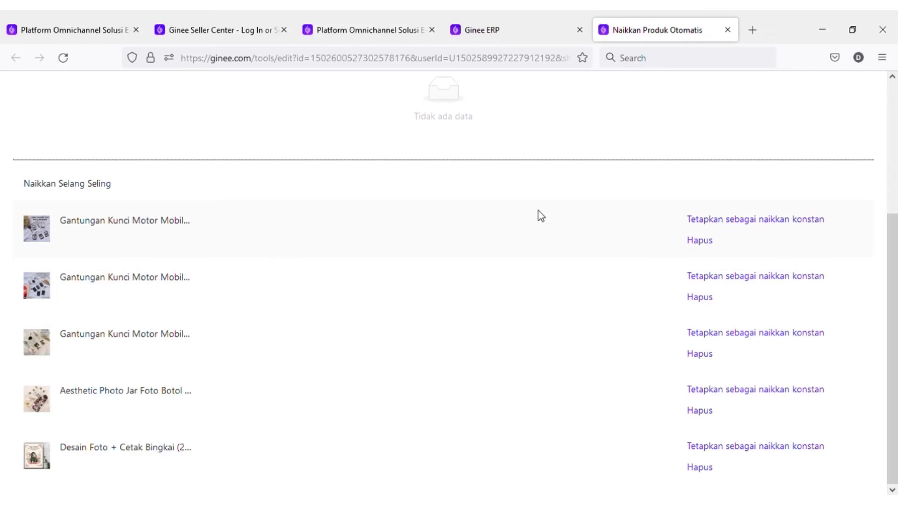
click(735, 223)
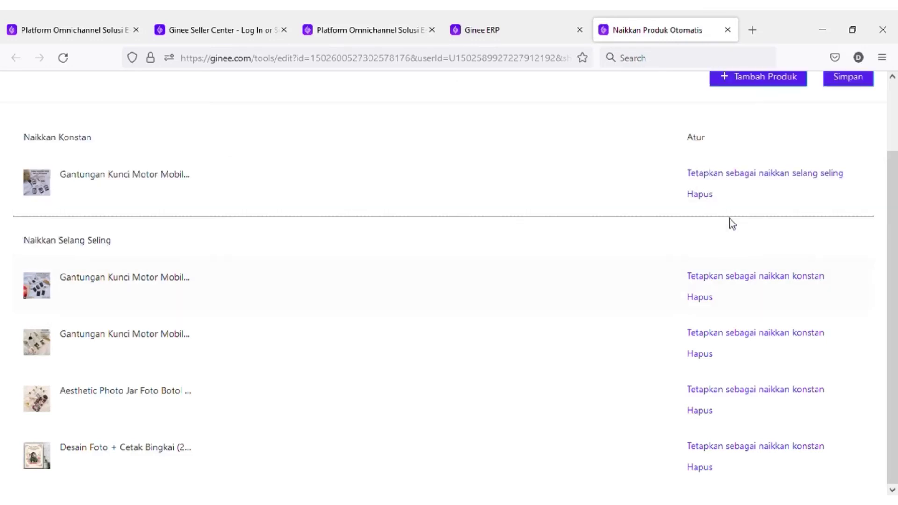
scroll(541, 221, up, 2)
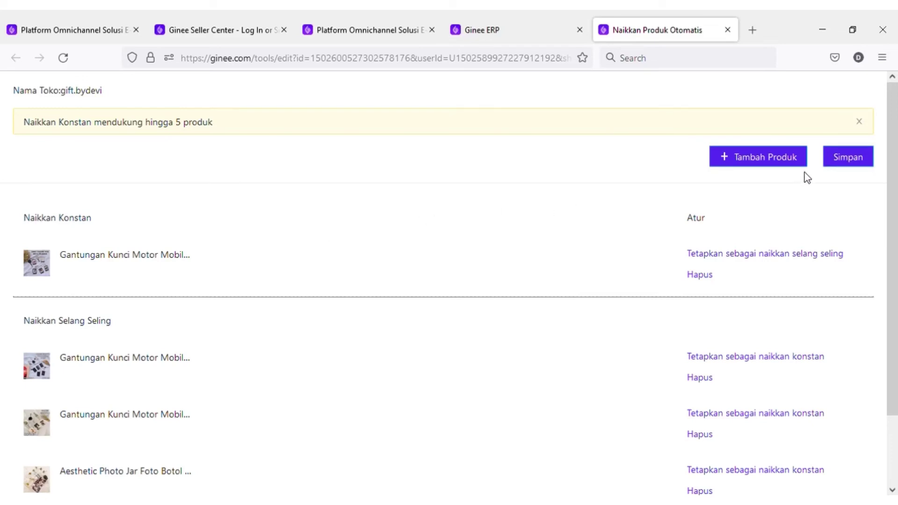
click(853, 161)
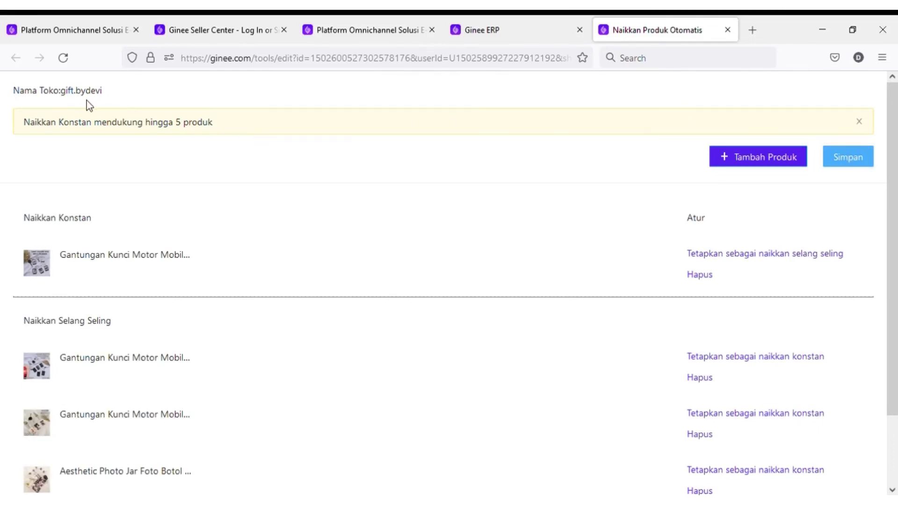
key(ctrl+shift+Tab)
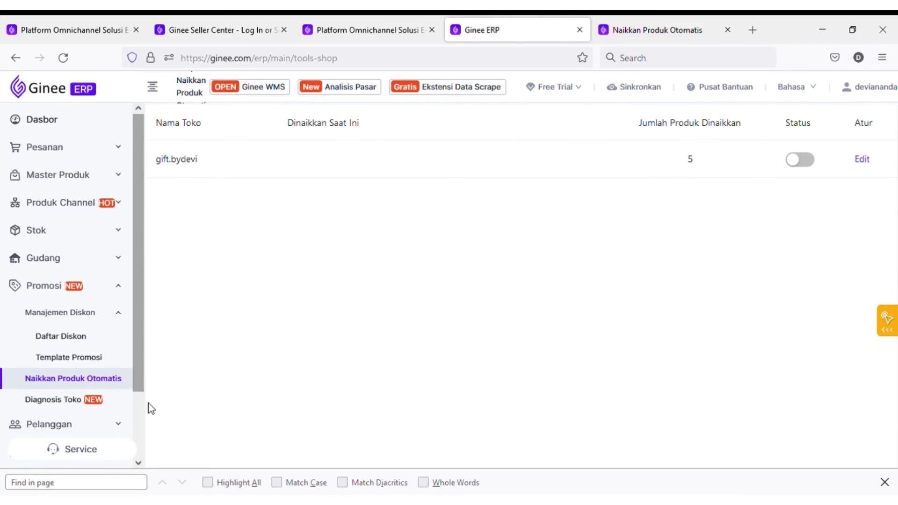
scroll(143, 408, down, 2)
scroll(133, 300, up, 3)
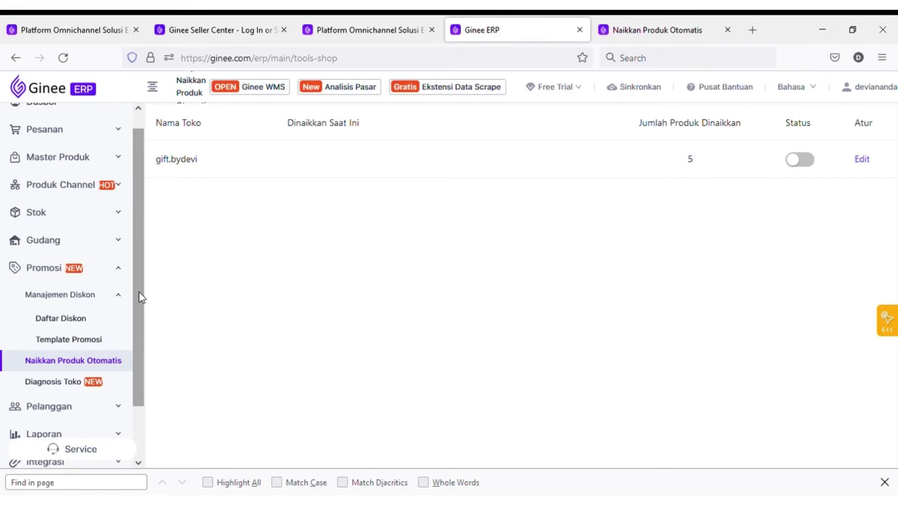
scroll(143, 309, down, 2)
scroll(143, 281, up, 3)
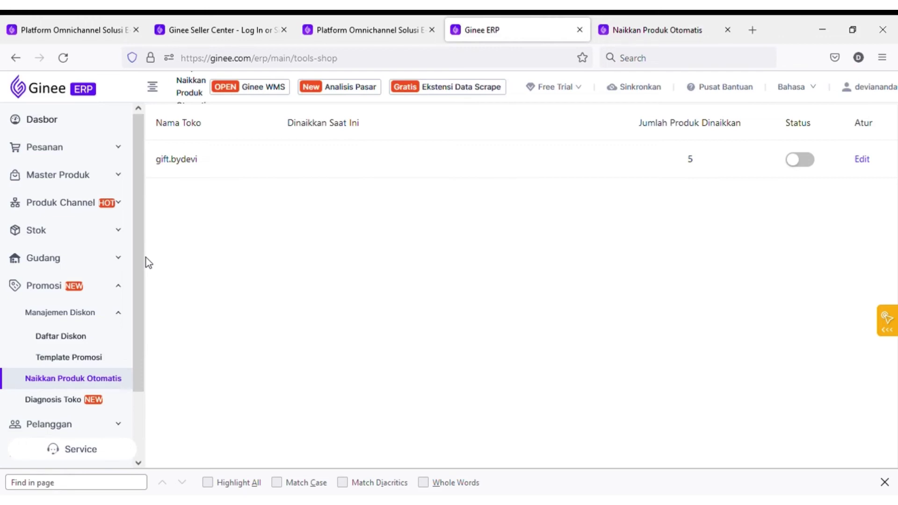
Open the dashboard and the Shopee channel product list
drag(137, 260, 153, 185)
click(115, 121)
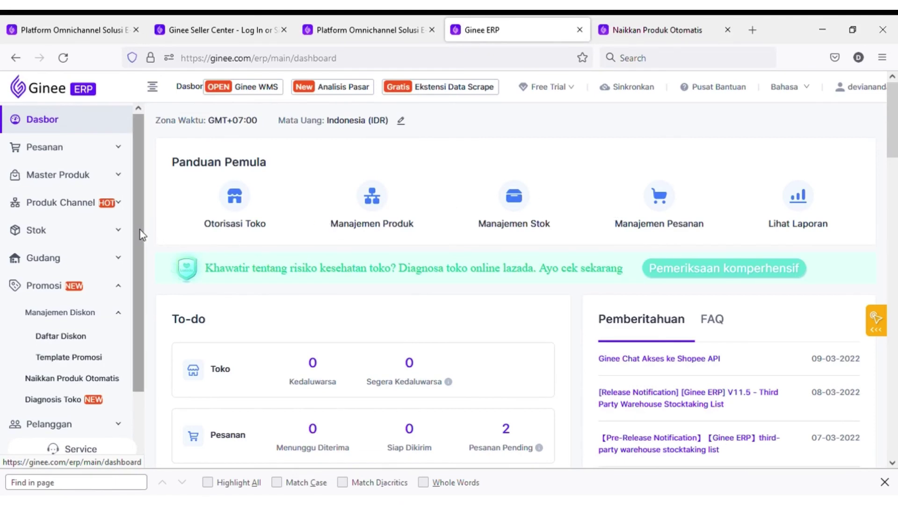
click(59, 206)
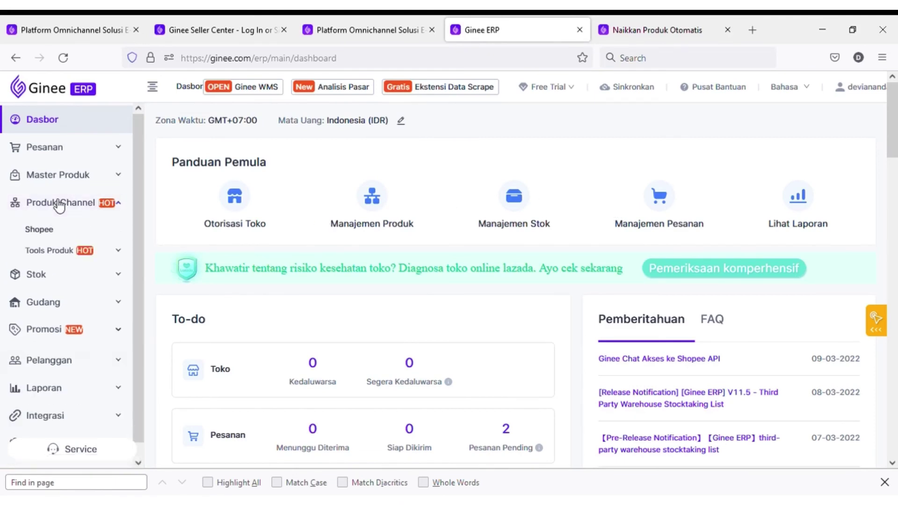
click(38, 231)
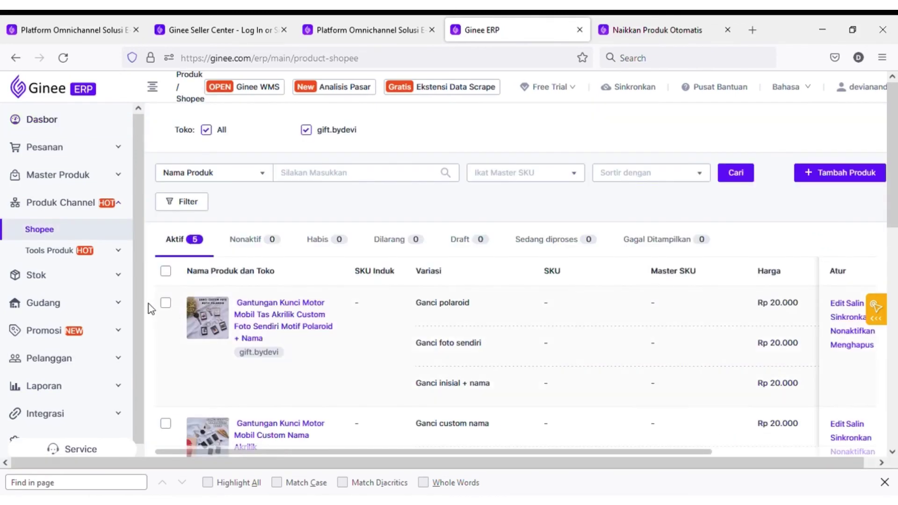
Open the order report (Laporan Pesanan) among the sales reports
scroll(140, 306, down, 1)
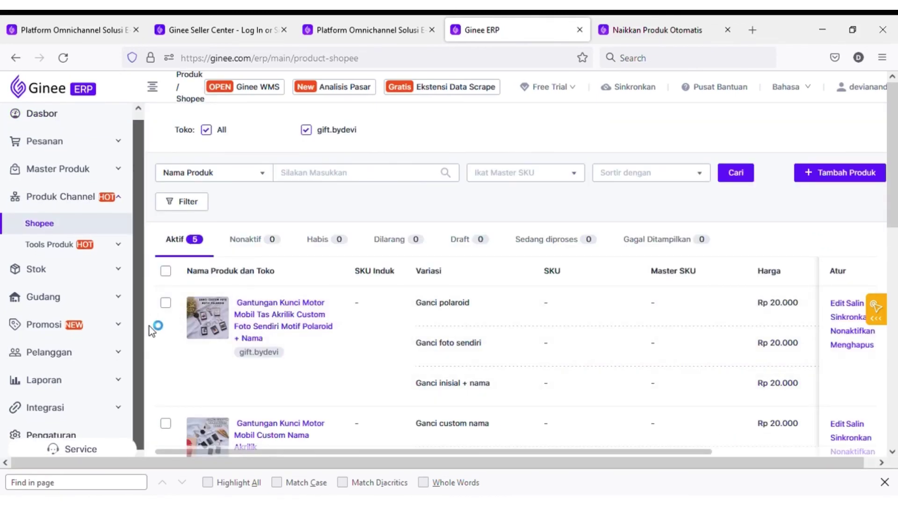
click(45, 374)
click(88, 354)
click(90, 383)
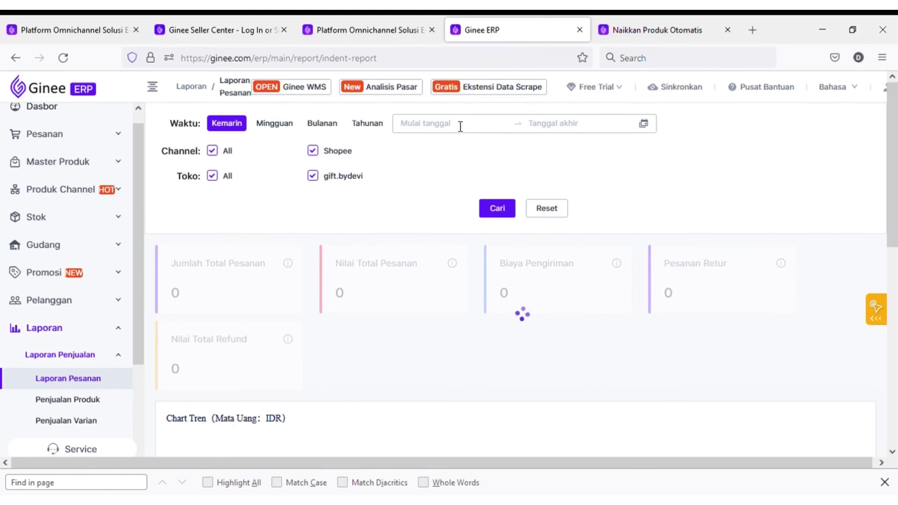
Filter the order report to 2022-02-01 through 2022-03-12 and review its summary and daily order table
click(458, 123)
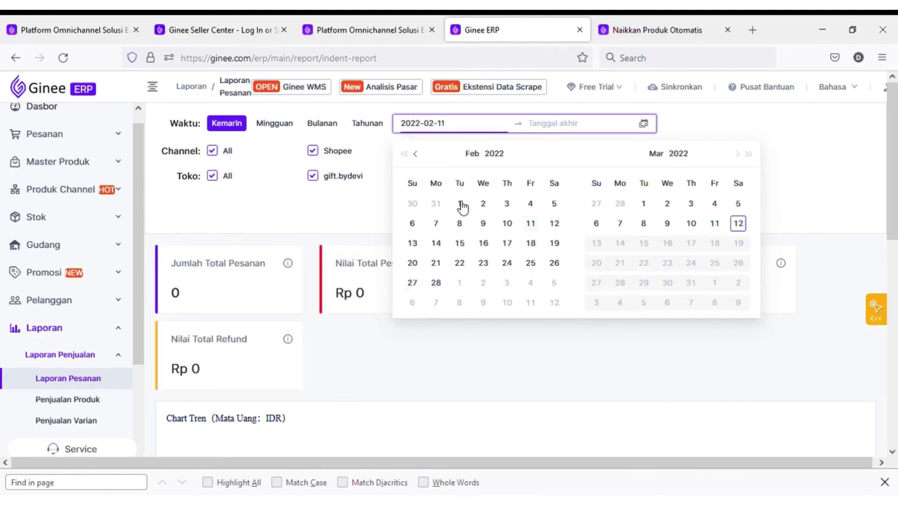
click(460, 204)
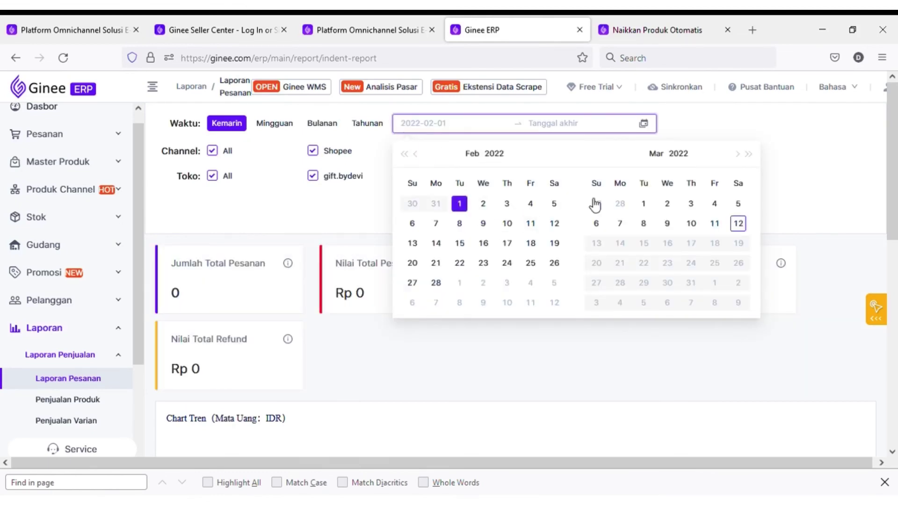
click(739, 223)
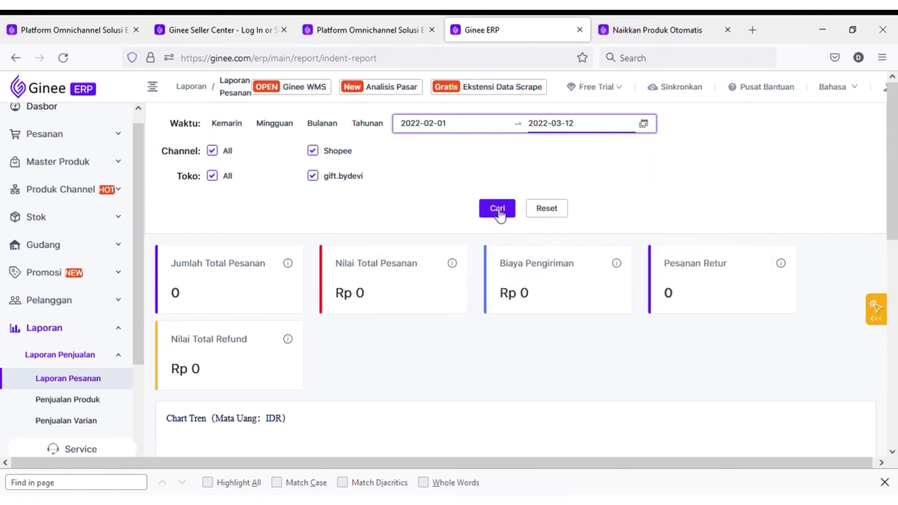
click(497, 213)
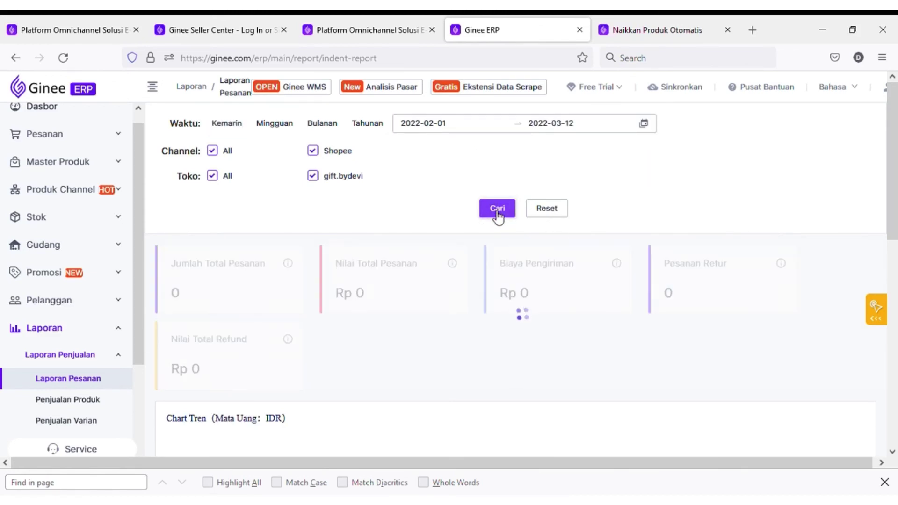
scroll(573, 324, down, 2)
scroll(574, 326, up, 2)
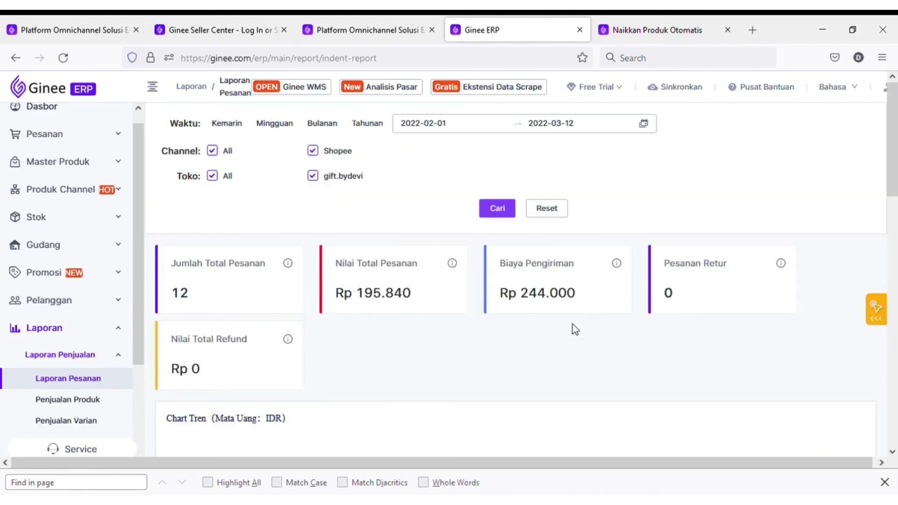
scroll(574, 326, down, 10)
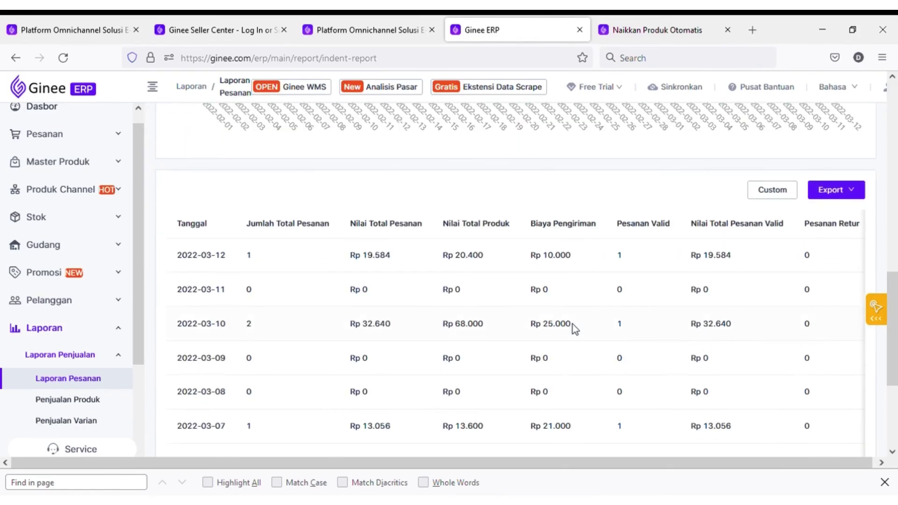
scroll(573, 327, up, 10)
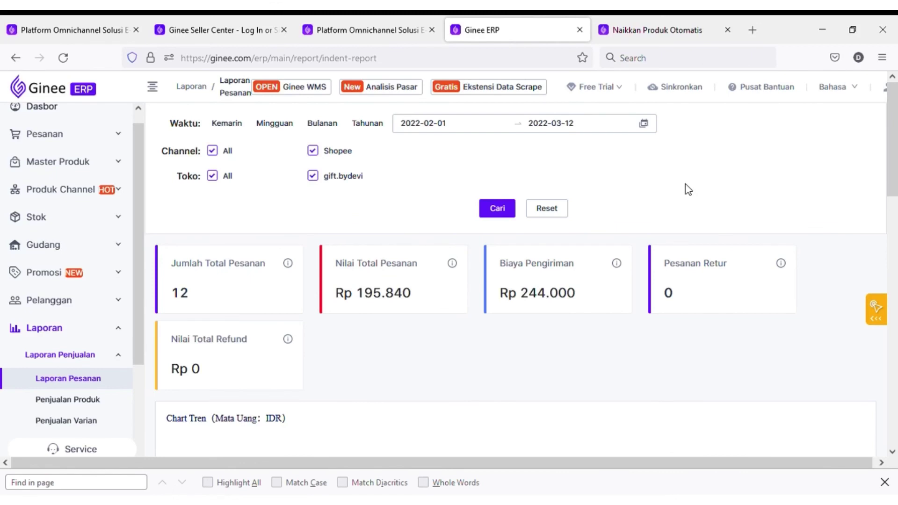
Open the package and pricing page (Paket & Harga) and compare the prices, limits and features of the Free, Basic and Pro plans
mouse_move(606, 88)
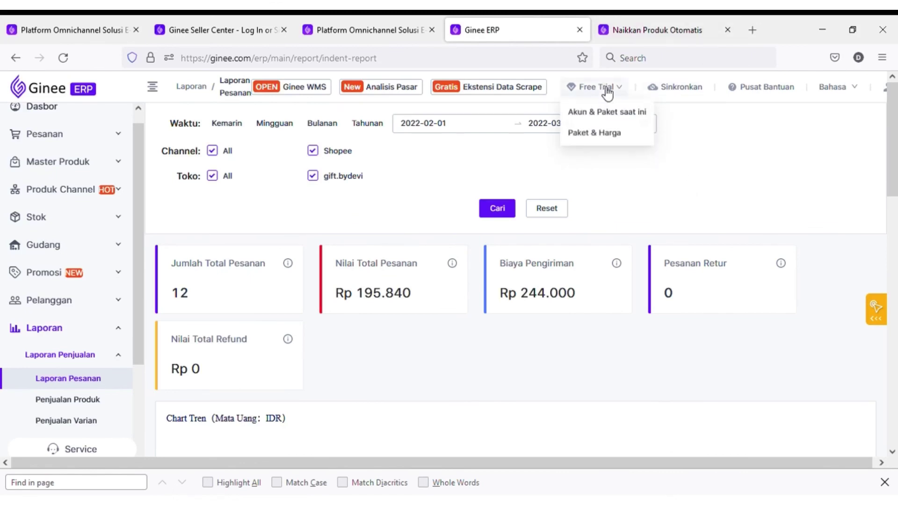
click(607, 133)
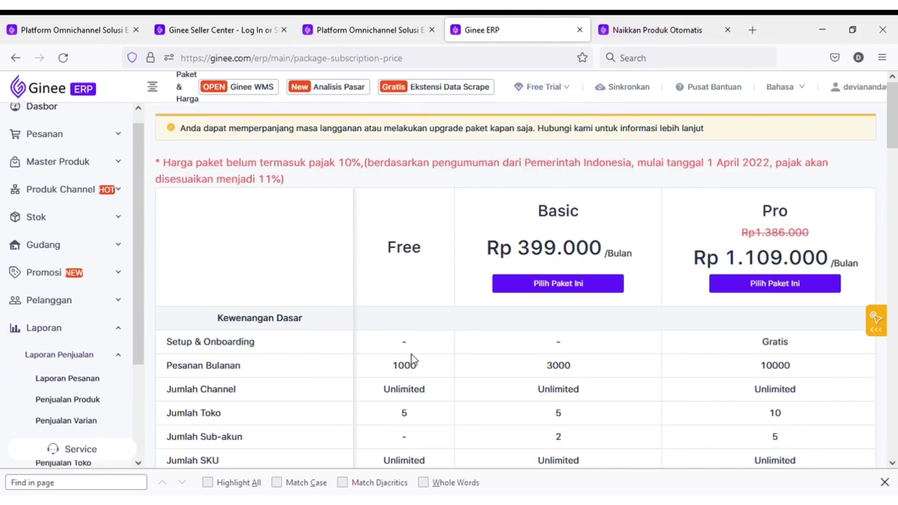
scroll(412, 360, down, 5)
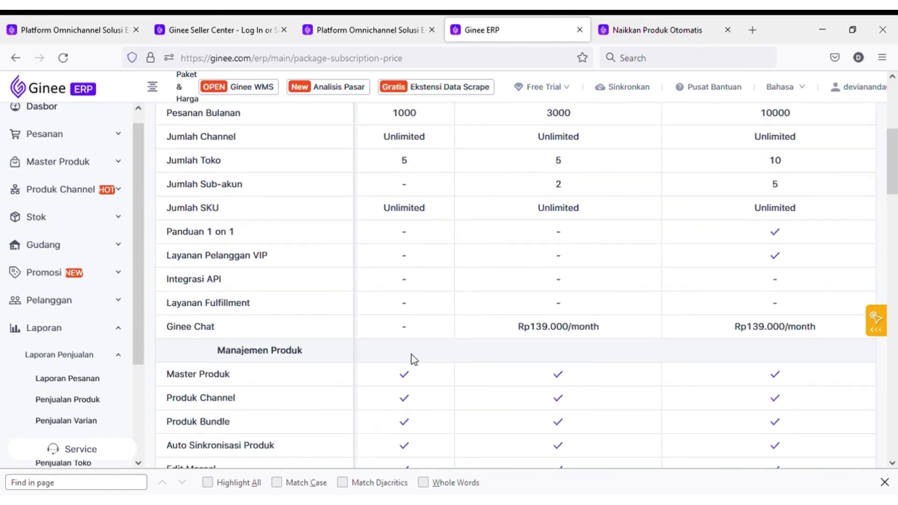
scroll(414, 360, down, 8)
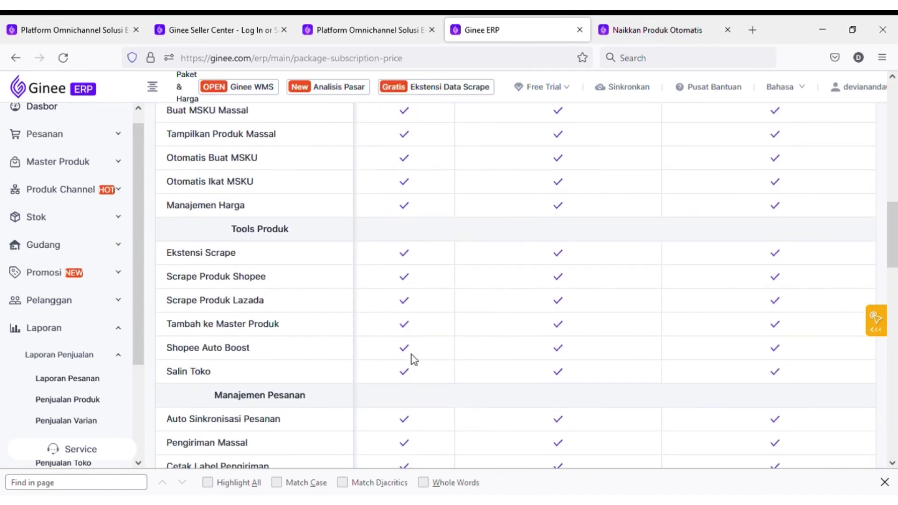
scroll(414, 360, up, 12)
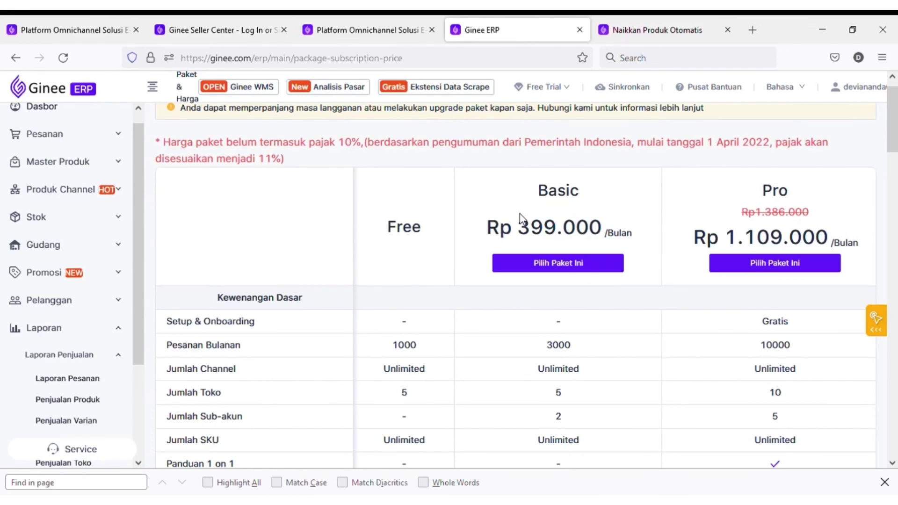
scroll(660, 337, down, 2)
scroll(659, 336, up, 3)
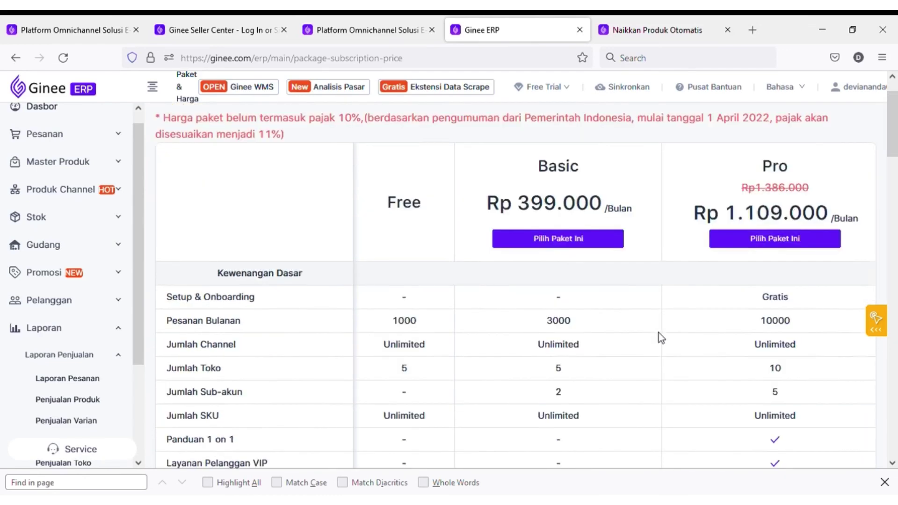
scroll(580, 362, down, 10)
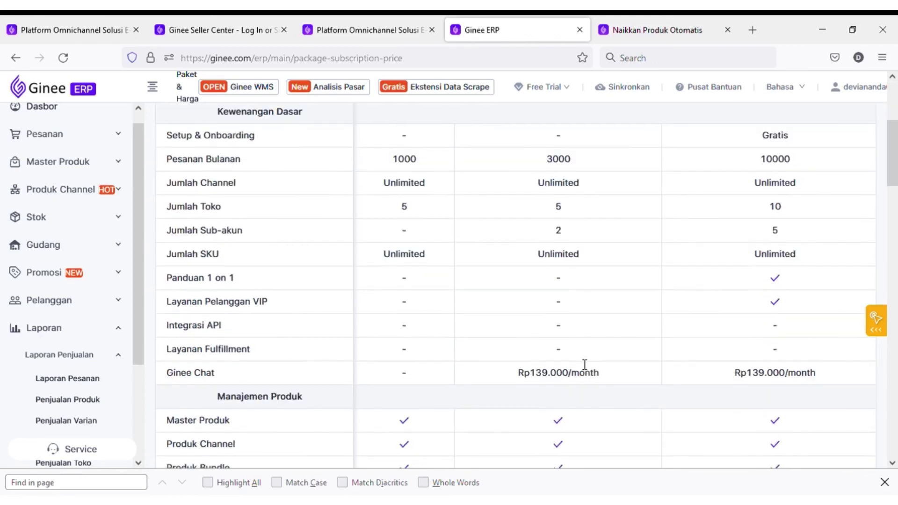
scroll(579, 360, up, 5)
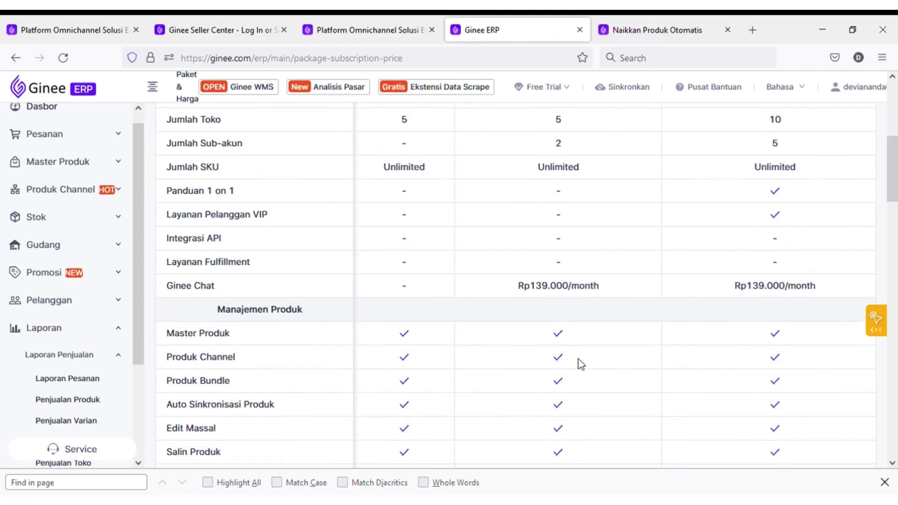